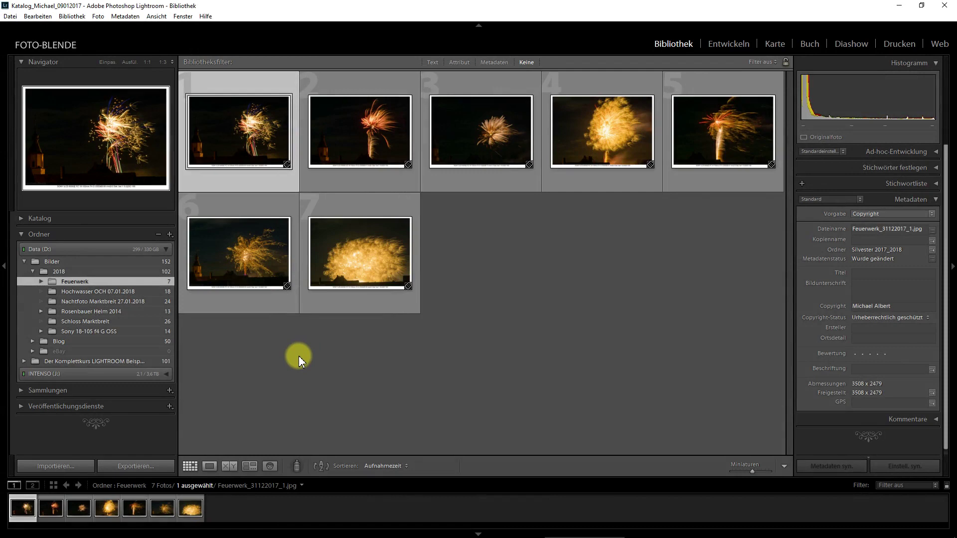
Step: In the Import dialog, set the source to INTENSO (J:) > Fotos > 2017 > Urlaub 2017 Nordstrand > Alterkoog Vogelkoje 19.09.2017
{"action": "left_click", "coordinate": [74, 466]}
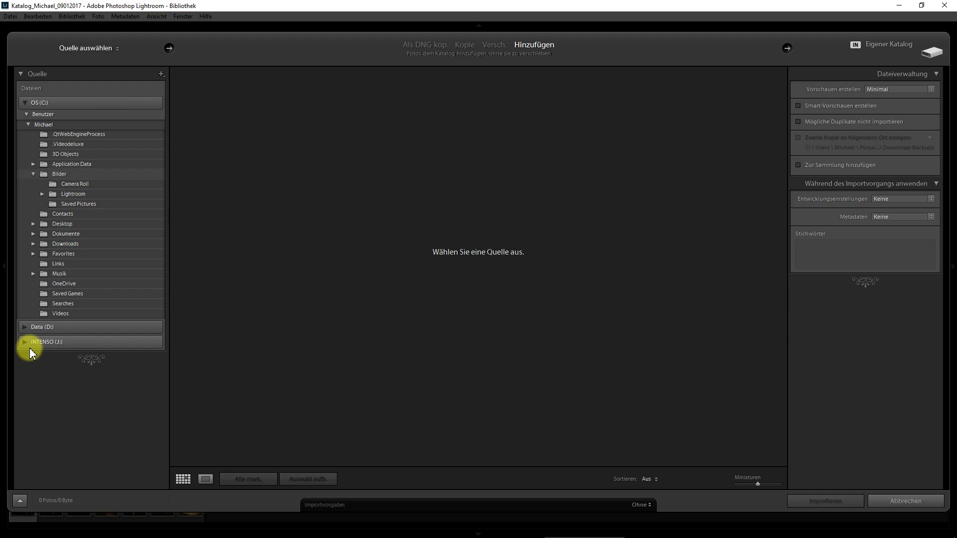
{"action": "left_click", "coordinate": [22, 342]}
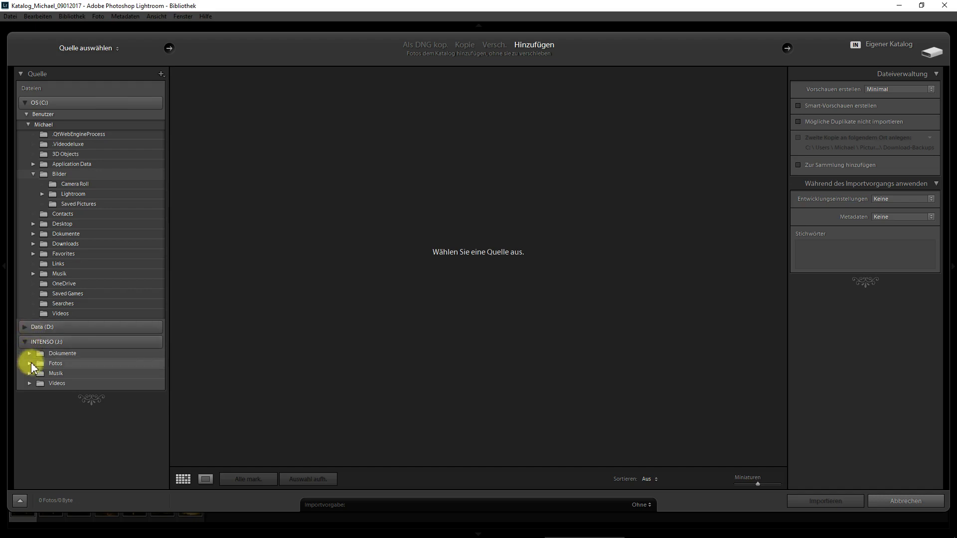
{"action": "left_click", "coordinate": [29, 363]}
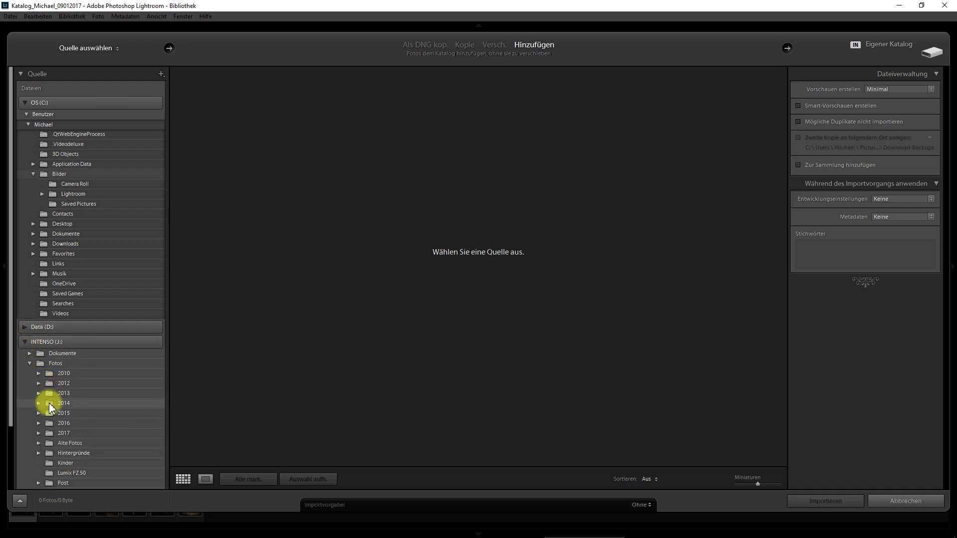
{"action": "left_click", "coordinate": [39, 433]}
{"action": "scroll", "coordinate": [50, 420], "scroll_direction": "down", "scroll_amount": 1}
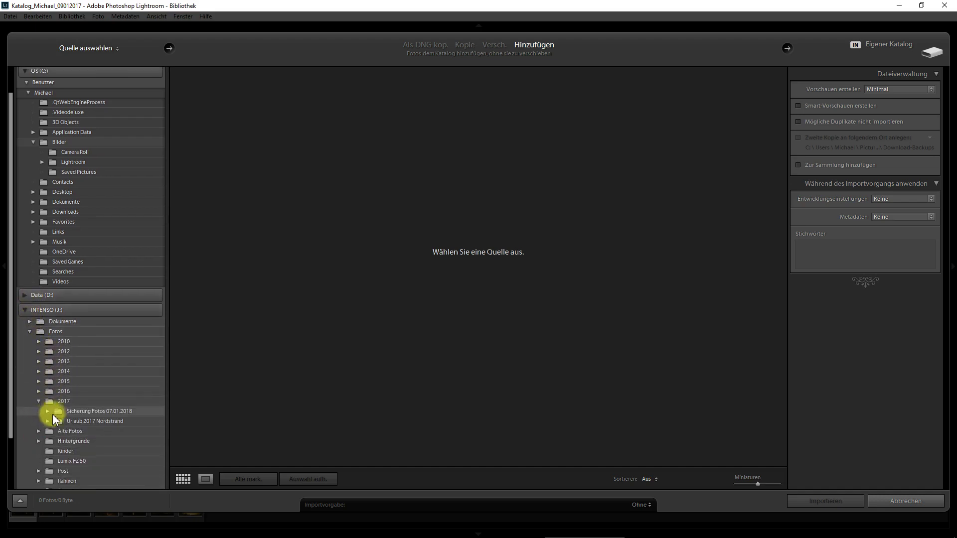
{"action": "left_click", "coordinate": [47, 422]}
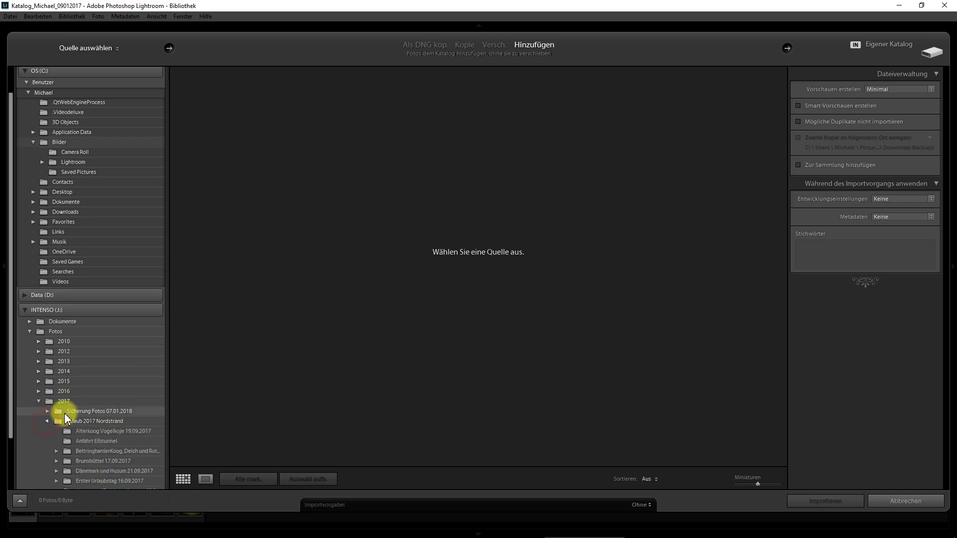
{"action": "left_click", "coordinate": [65, 432]}
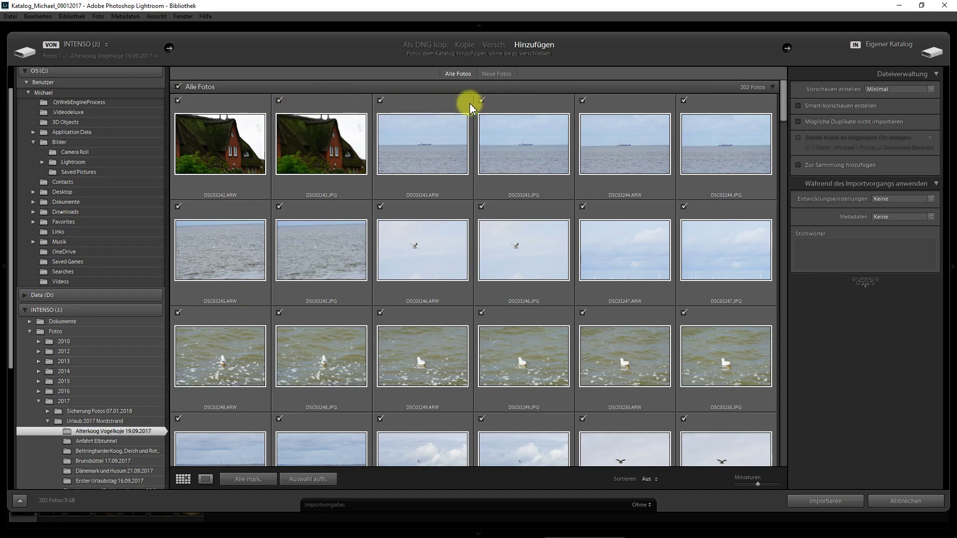
{"action": "mouse_move", "coordinate": [422, 249]}
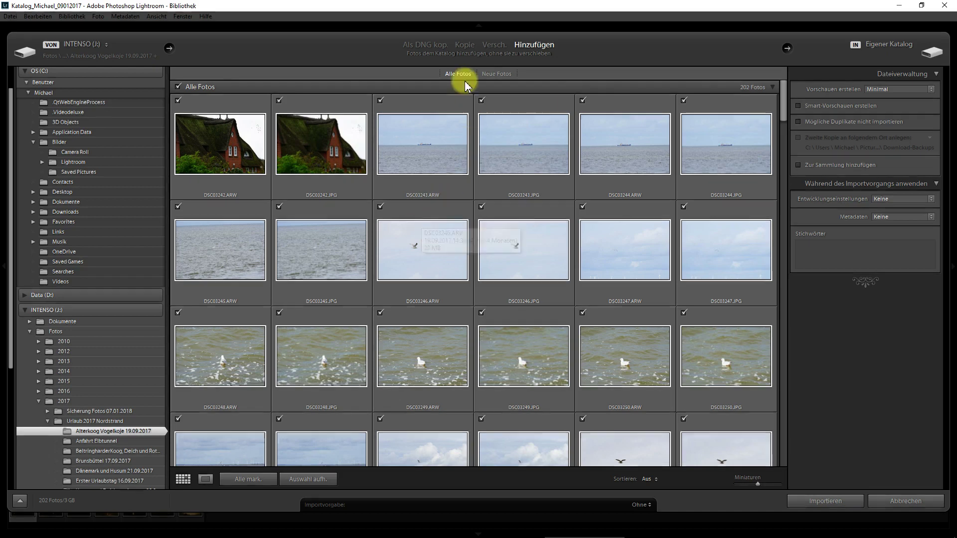
Step: Switch the import mode to Kopie, targeting Data (D:), and collapse the Alle Fotos group
{"action": "left_click", "coordinate": [462, 44]}
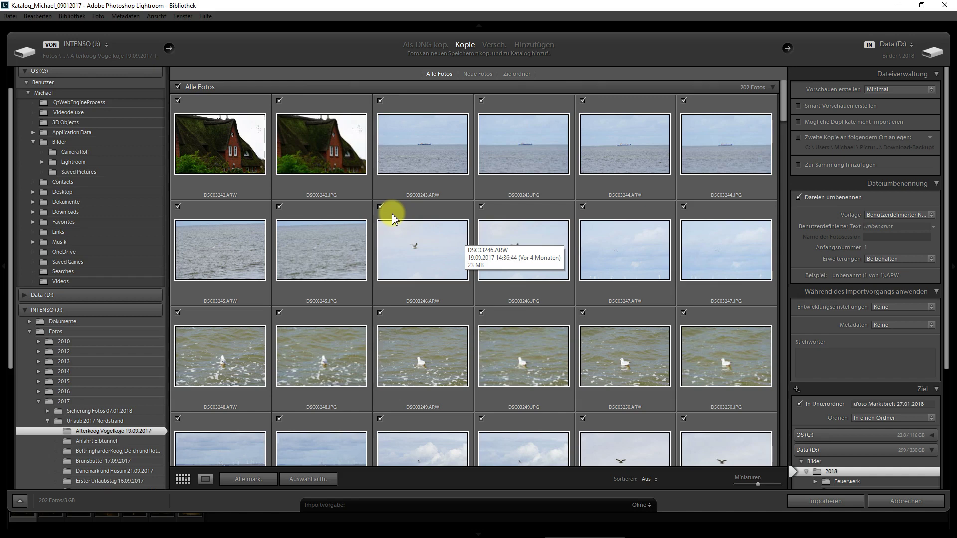
{"action": "left_click", "coordinate": [205, 88]}
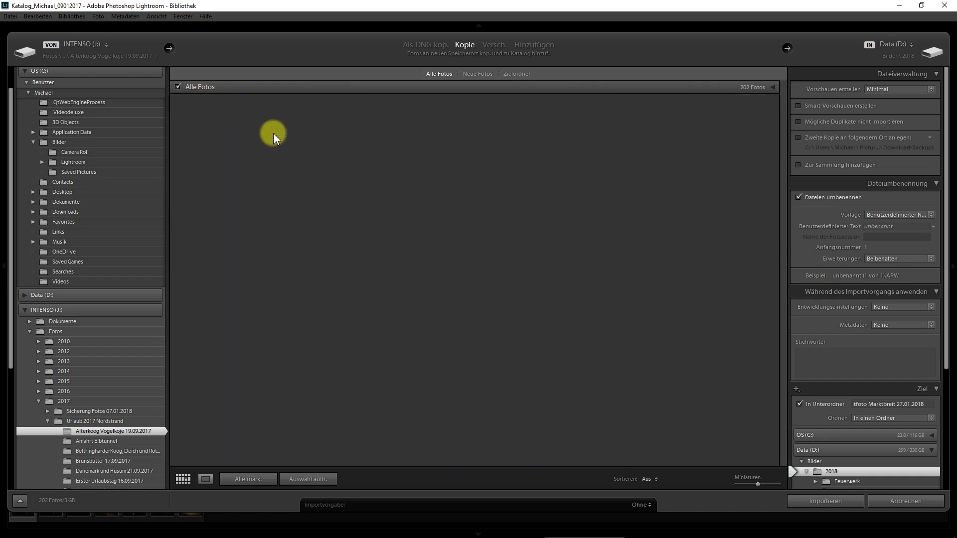
Step: Clear every import checkmark and show the Alle Fotos thumbnails again
{"action": "left_click", "coordinate": [177, 86]}
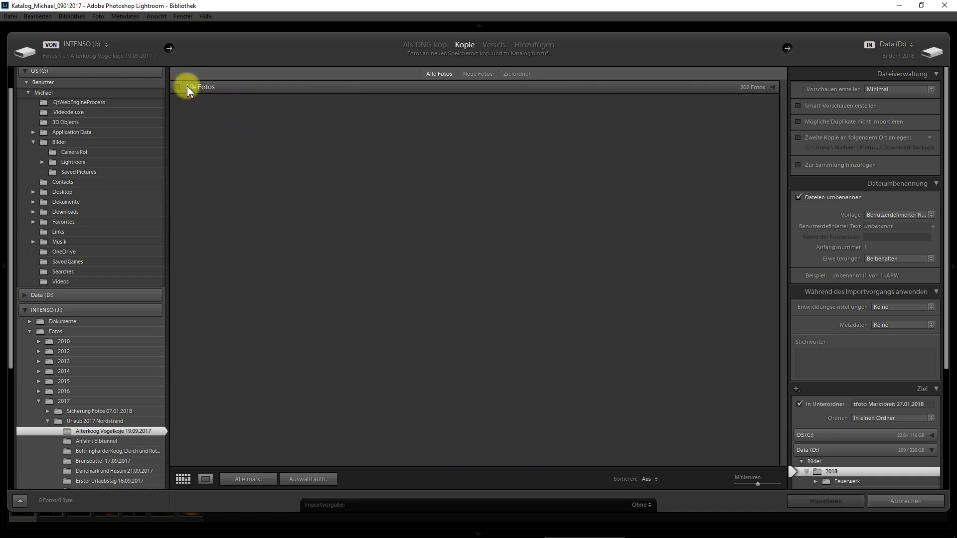
{"action": "left_click", "coordinate": [187, 86]}
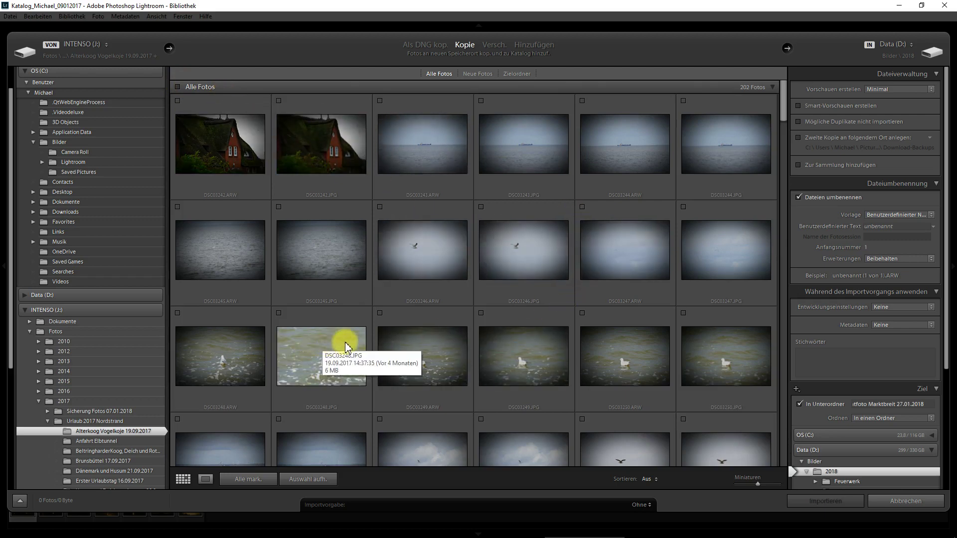
{"action": "left_click_drag", "start_coordinate": [785, 97], "coordinate": [789, 127]}
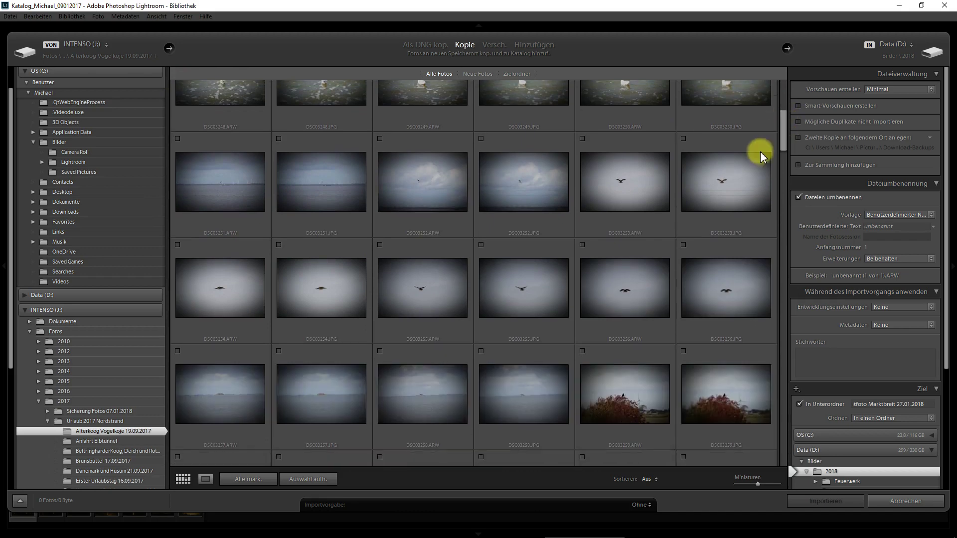
Step: Check DSC03253, DSC03255, DSC03258, DSC03259, DSC03262 (JPG and ARW) and DSC03263 for import
{"action": "left_click", "coordinate": [652, 194]}
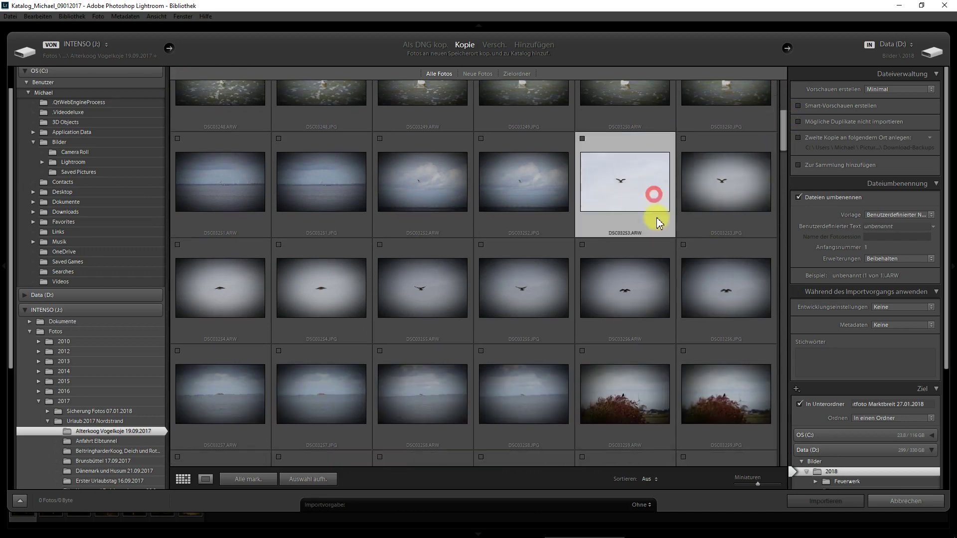
{"action": "left_click", "coordinate": [582, 138]}
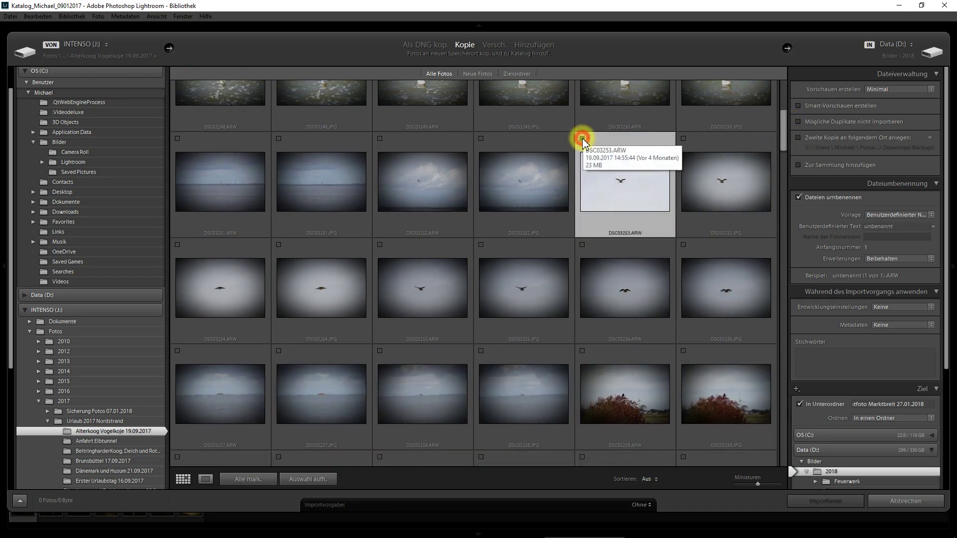
{"action": "left_click", "coordinate": [380, 245]}
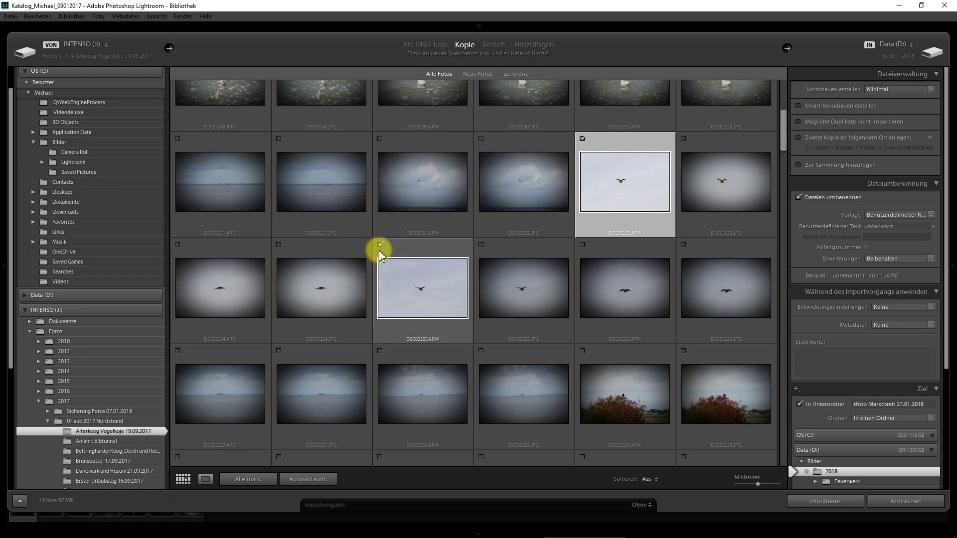
{"action": "left_click", "coordinate": [380, 351]}
{"action": "left_click", "coordinate": [582, 351]}
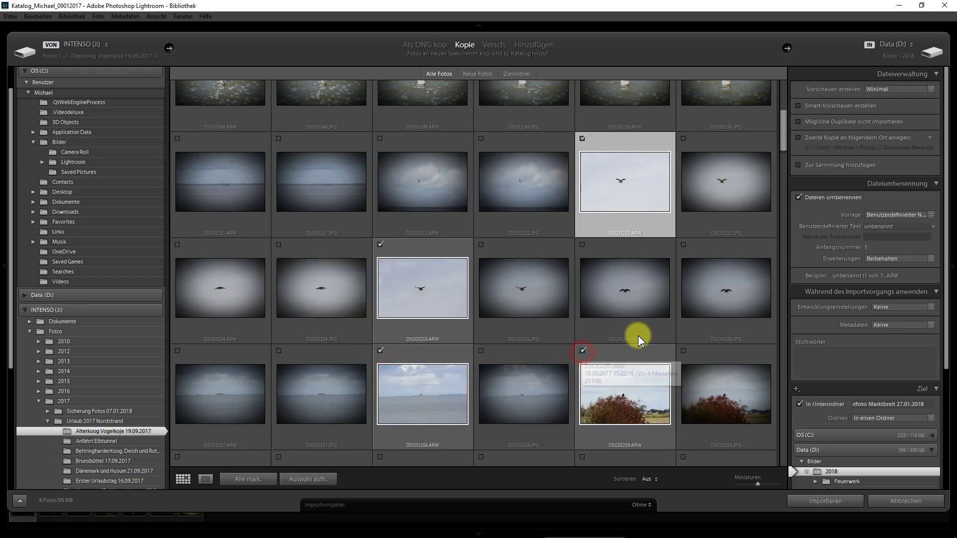
{"action": "left_click_drag", "start_coordinate": [782, 133], "coordinate": [786, 155]}
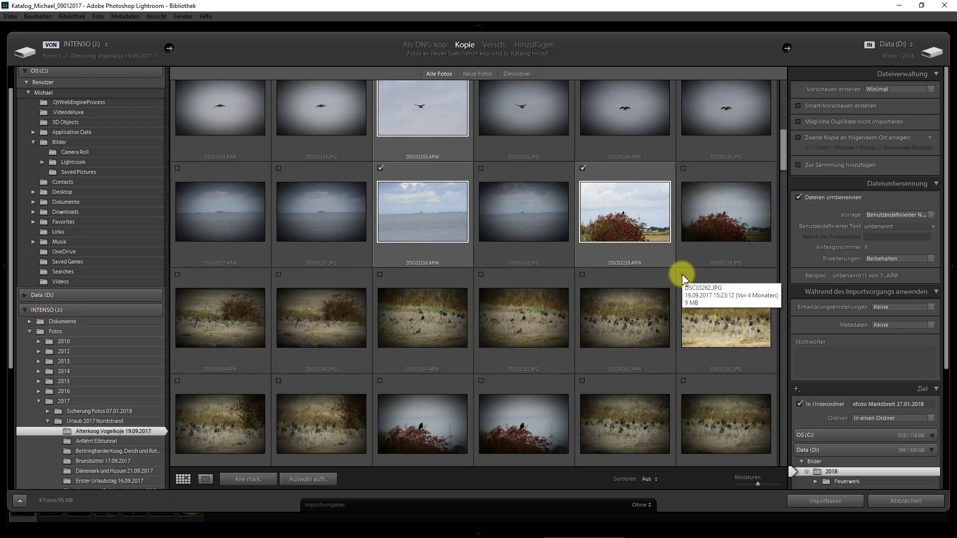
{"action": "left_click", "coordinate": [684, 275]}
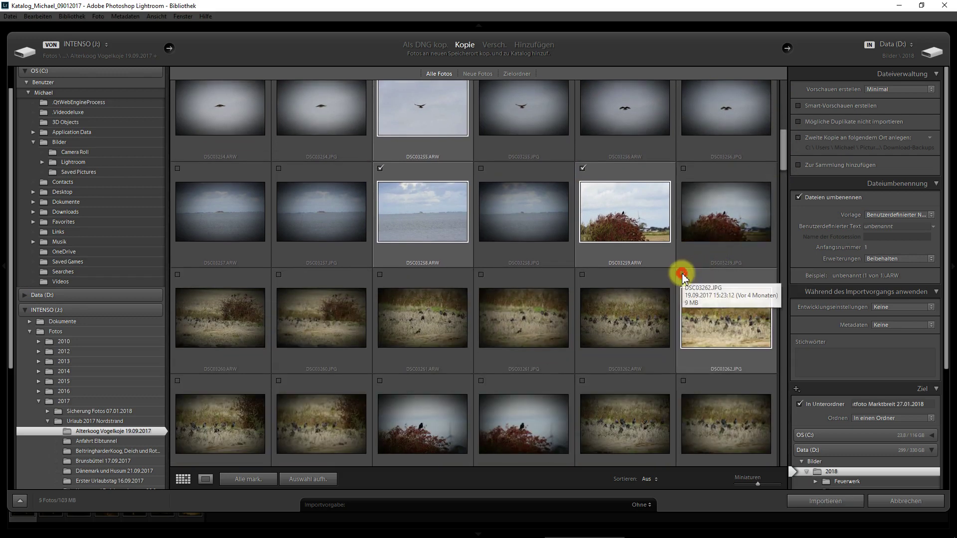
{"action": "left_click", "coordinate": [582, 275]}
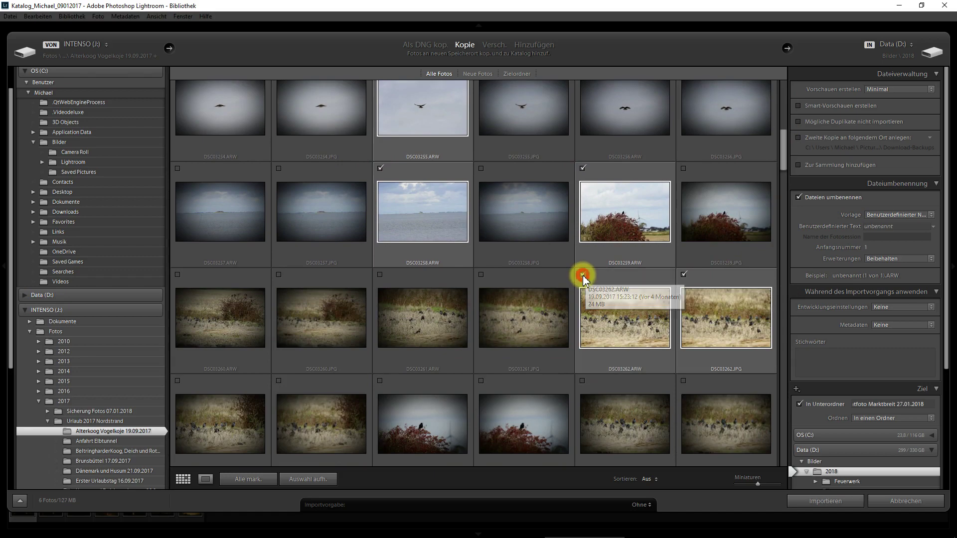
{"action": "left_click", "coordinate": [279, 380]}
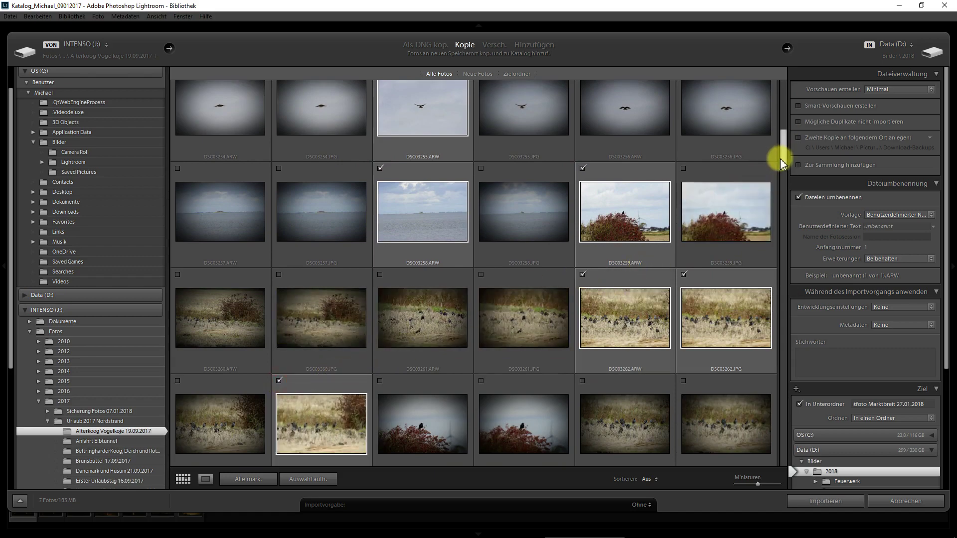
{"action": "left_click_drag", "start_coordinate": [782, 149], "coordinate": [783, 104]}
Step: Briefly check all 202 photos, then uncheck them all so 0 are marked
{"action": "left_click", "coordinate": [178, 100]}
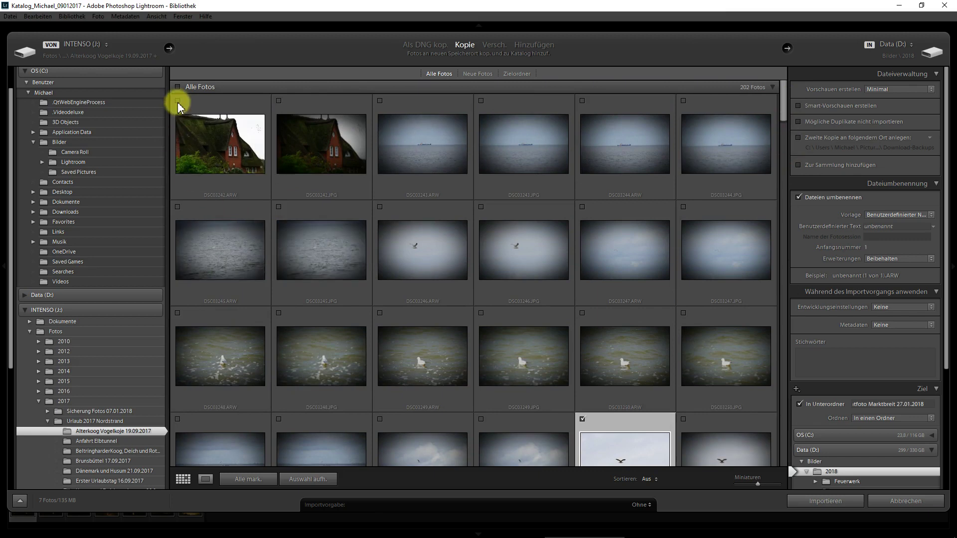
{"action": "left_click", "coordinate": [178, 87]}
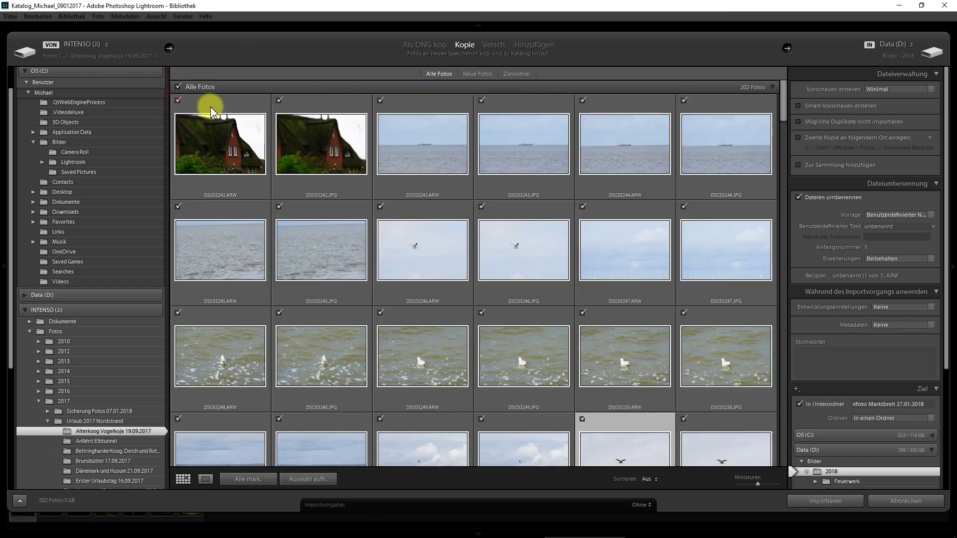
{"action": "mouse_move", "coordinate": [220, 143]}
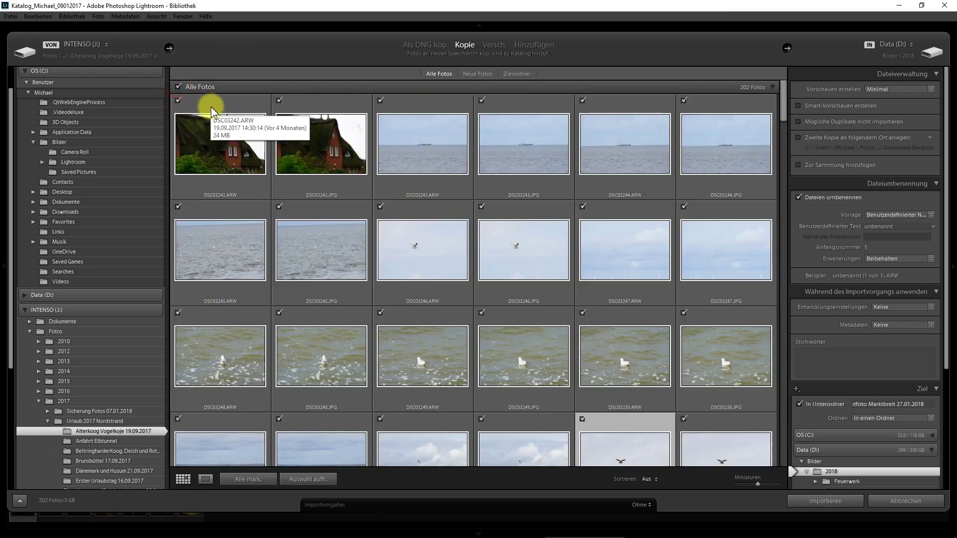
{"action": "left_click", "coordinate": [178, 87]}
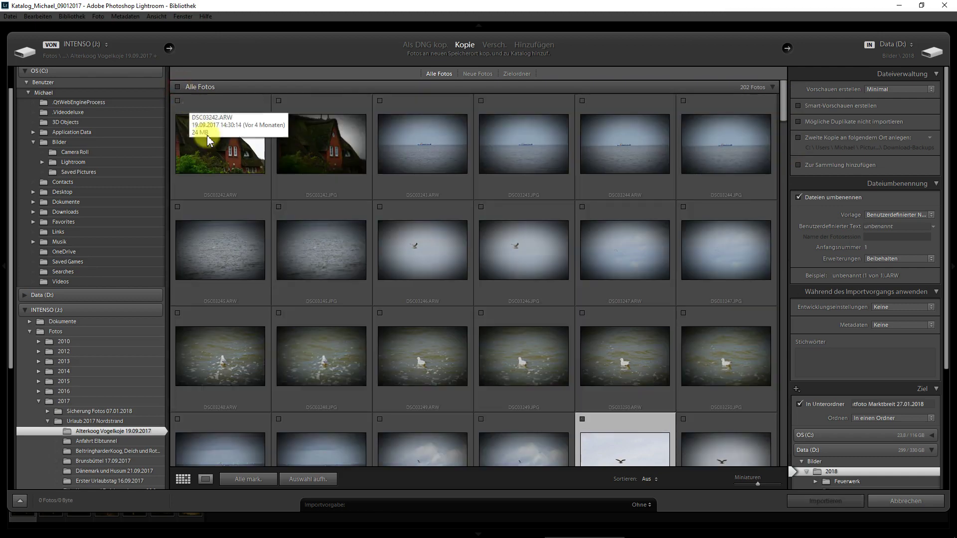
{"action": "left_click", "coordinate": [375, 252]}
Step: Browse the sea and gull thumbnails from DSC03245 to DSC03250 to compare them
{"action": "left_click", "coordinate": [427, 363]}
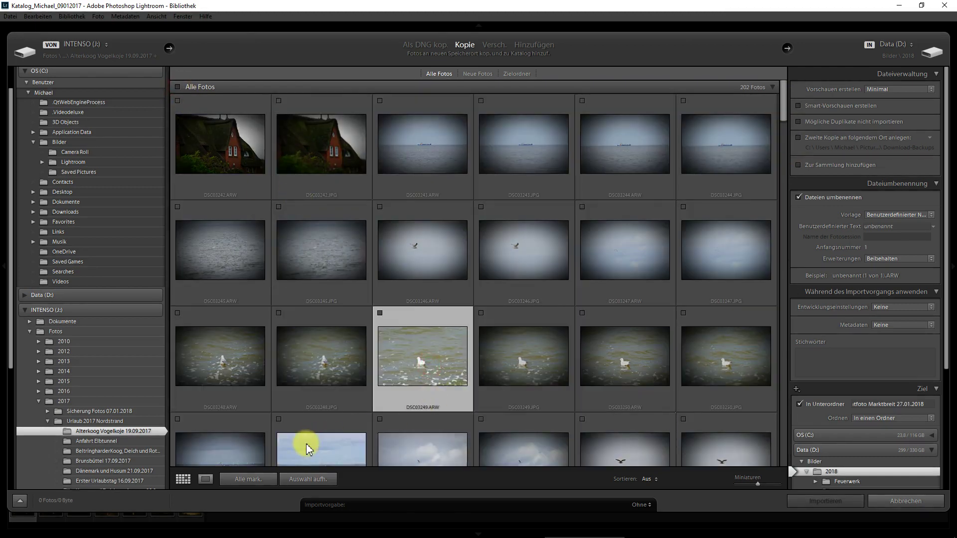
{"action": "left_click", "coordinate": [309, 448]}
{"action": "left_click", "coordinate": [503, 423]}
{"action": "left_click", "coordinate": [636, 407]}
{"action": "left_click", "coordinate": [627, 299]}
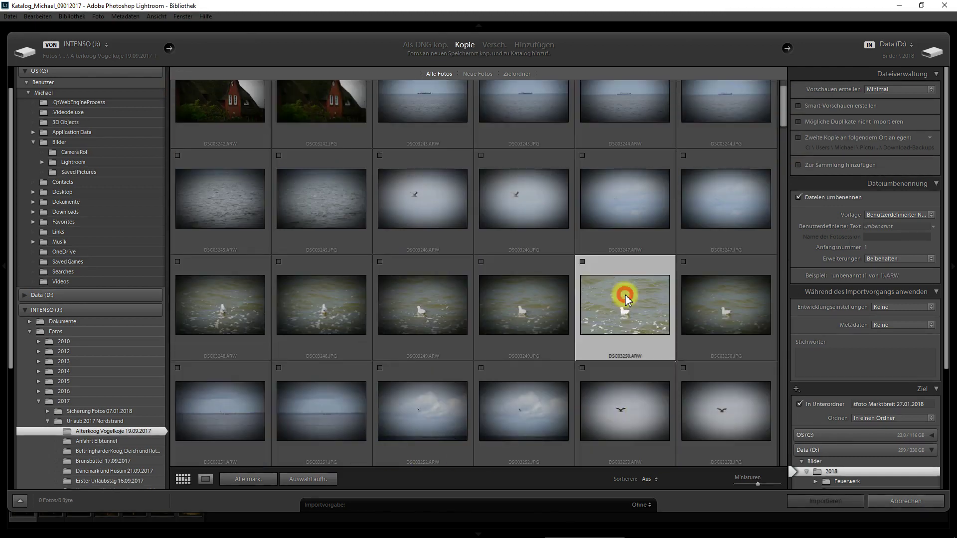
{"action": "left_click", "coordinate": [487, 207]}
{"action": "left_click", "coordinate": [309, 204]}
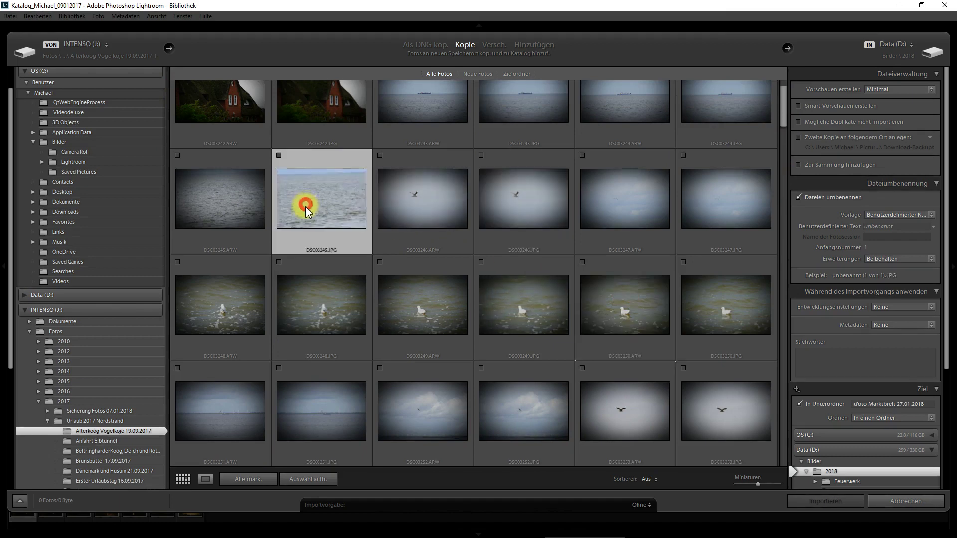
{"action": "left_click", "coordinate": [205, 222]}
{"action": "left_click", "coordinate": [314, 298]}
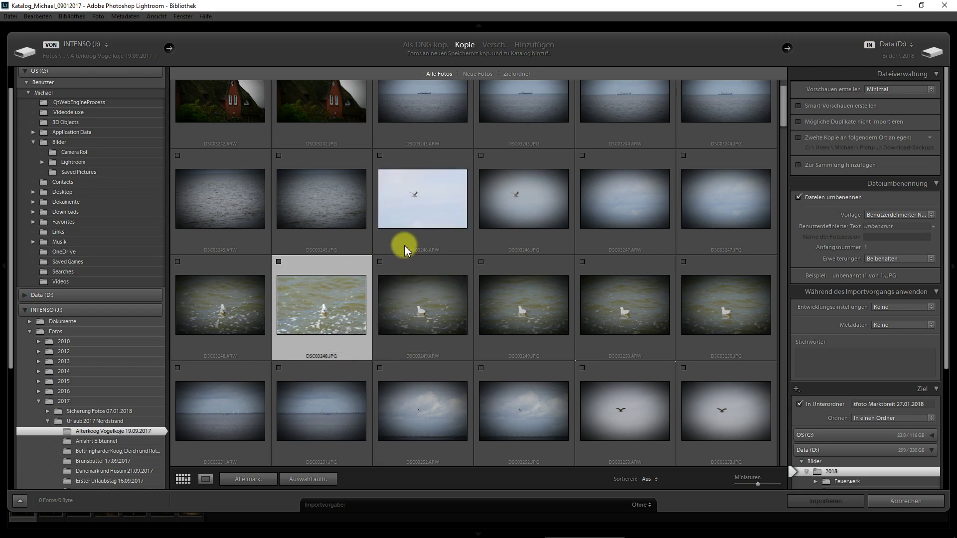
Step: Try a multi-selection of DSC03242, DSC03246, DSC03247, DSC03249, DSC03250 and DSC03253, then trim it back
{"action": "left_click", "coordinate": [420, 215], "text": "ctrl"}
{"action": "left_click", "coordinate": [511, 303], "text": "ctrl"}
{"action": "left_click", "coordinate": [630, 405], "text": "ctrl"}
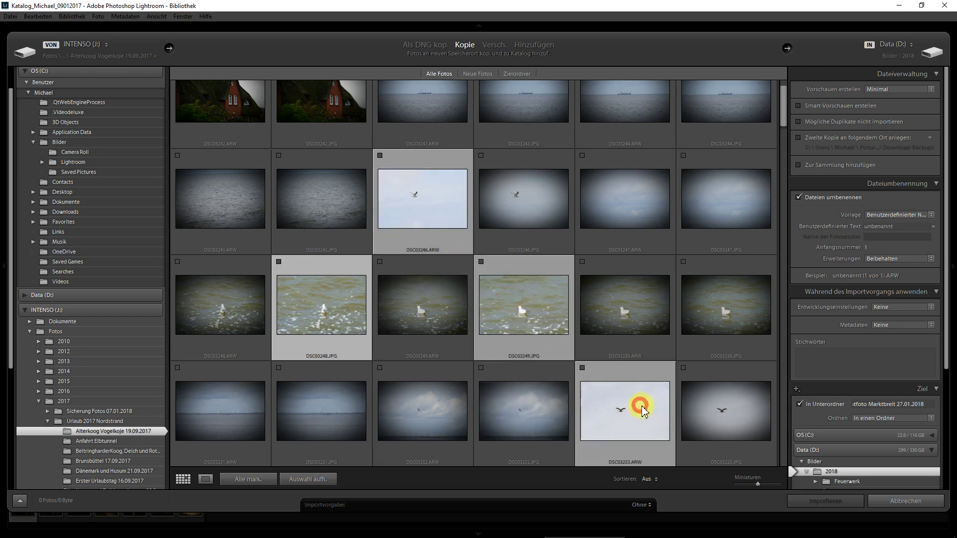
{"action": "left_click", "coordinate": [751, 324], "text": "ctrl"}
{"action": "left_click", "coordinate": [701, 196], "text": "ctrl"}
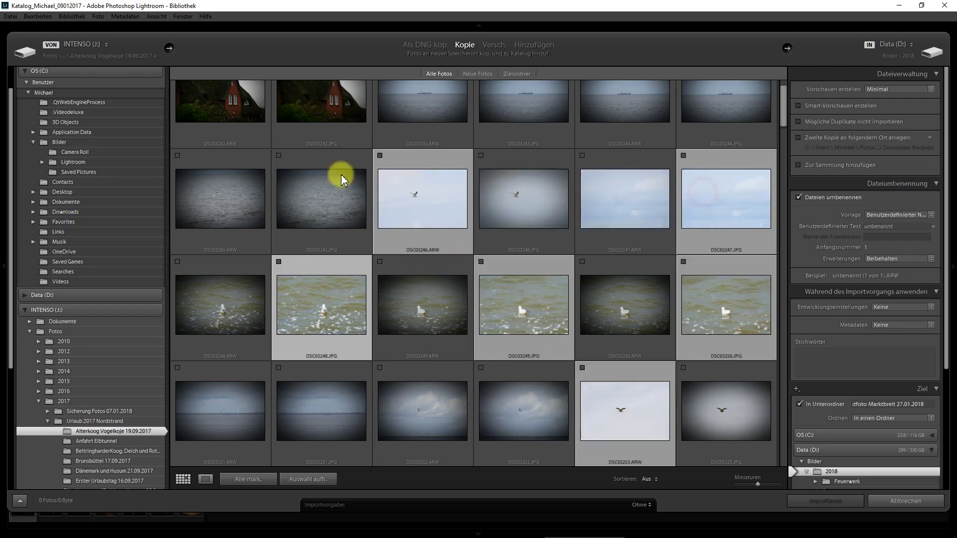
{"action": "left_click", "coordinate": [209, 118], "text": "ctrl"}
{"action": "left_click", "coordinate": [423, 199], "text": "ctrl"}
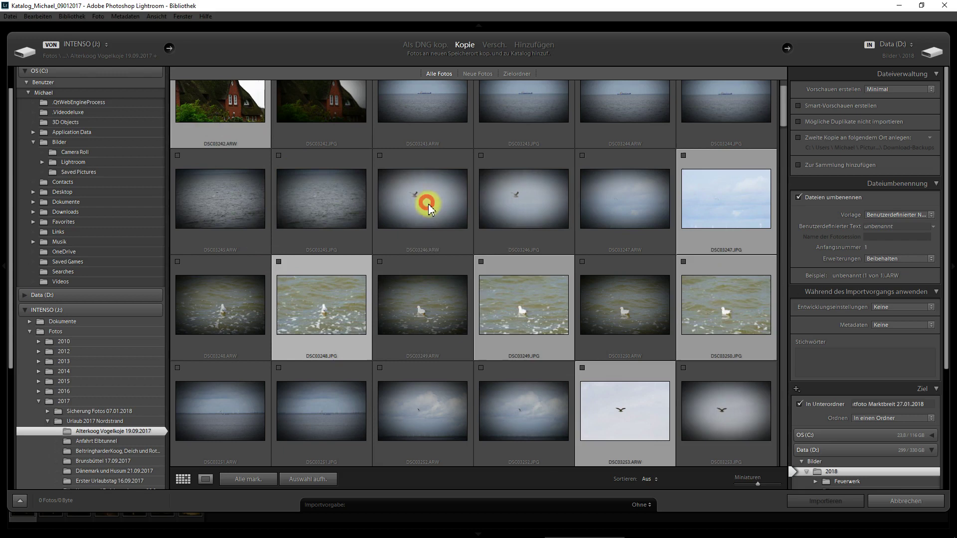
{"action": "left_click", "coordinate": [323, 323], "text": "ctrl"}
{"action": "left_click", "coordinate": [505, 329], "text": "ctrl"}
{"action": "left_click", "coordinate": [630, 415], "text": "ctrl"}
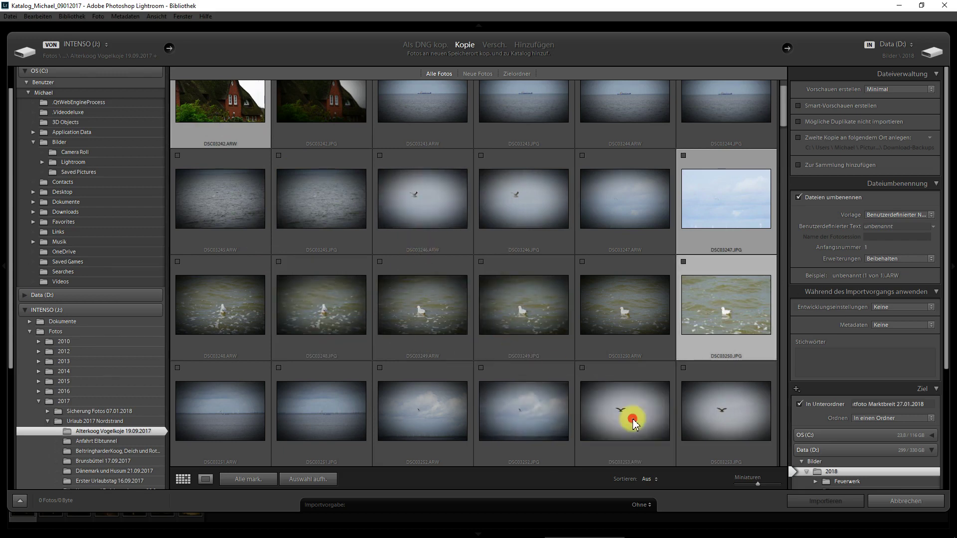
{"action": "left_click", "coordinate": [703, 327], "text": "ctrl"}
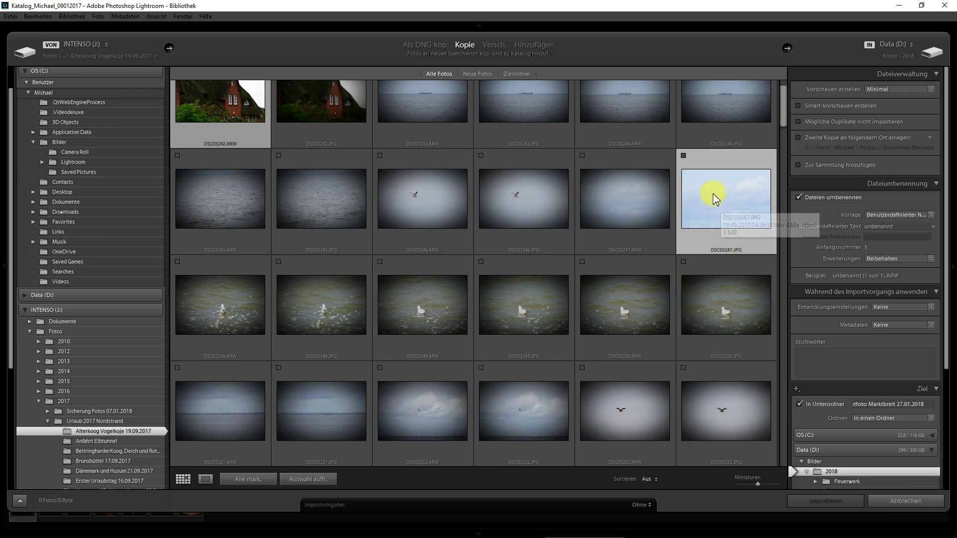
{"action": "mouse_move", "coordinate": [701, 210]}
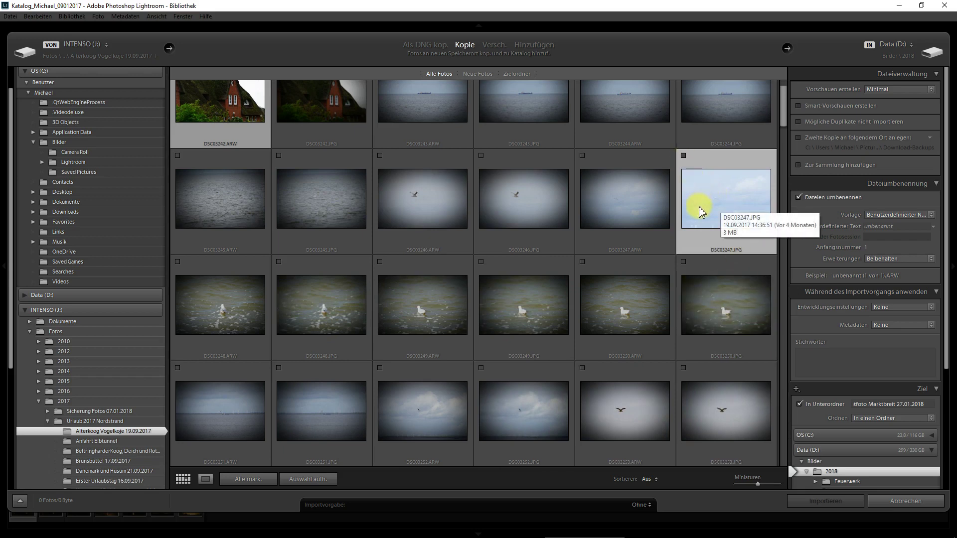
Step: Check DSC03249.ARW alone for import after comparing it with its JPG and neighbouring shots
{"action": "left_click", "coordinate": [636, 291], "text": "ctrl"}
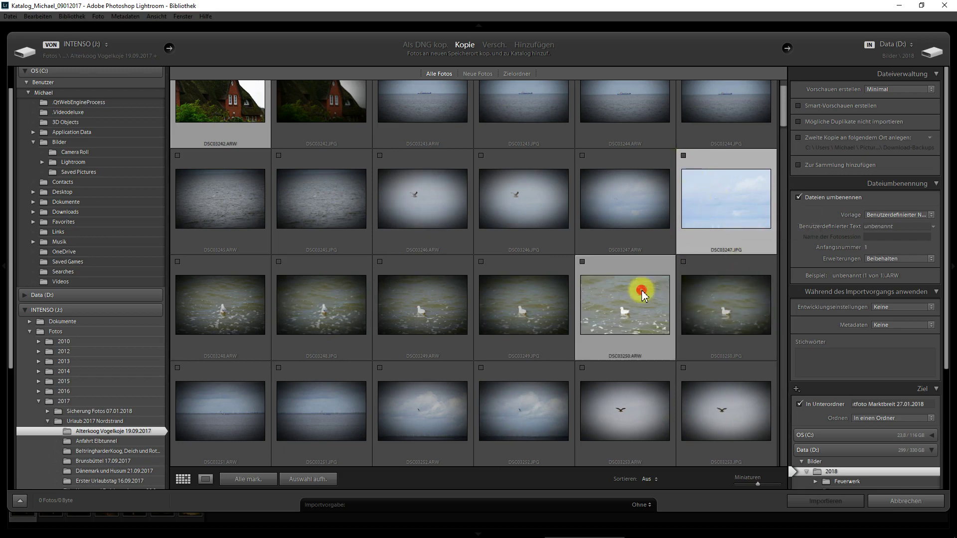
{"action": "left_click", "coordinate": [485, 320], "text": "ctrl"}
{"action": "left_click", "coordinate": [320, 413], "text": "ctrl"}
{"action": "left_click", "coordinate": [413, 417], "text": "ctrl"}
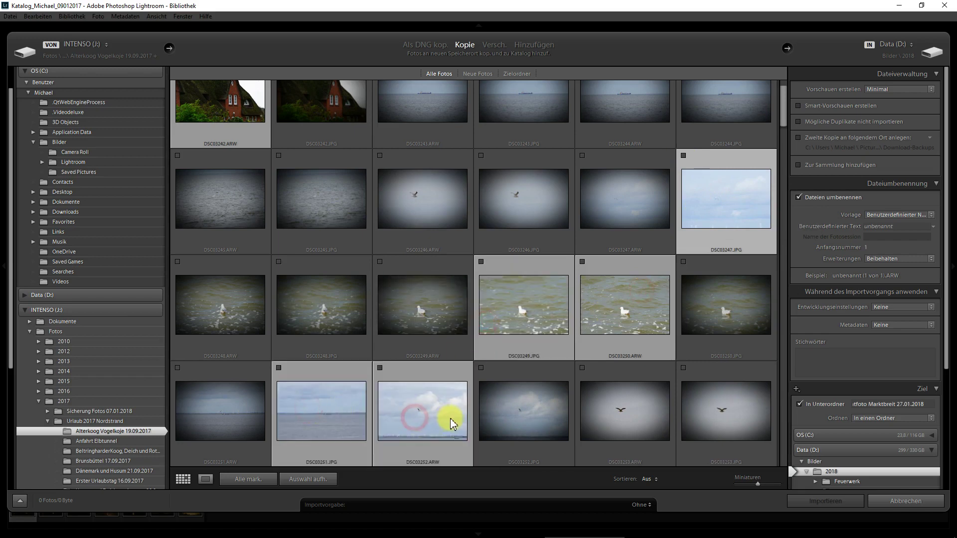
{"action": "left_click", "coordinate": [395, 293]}
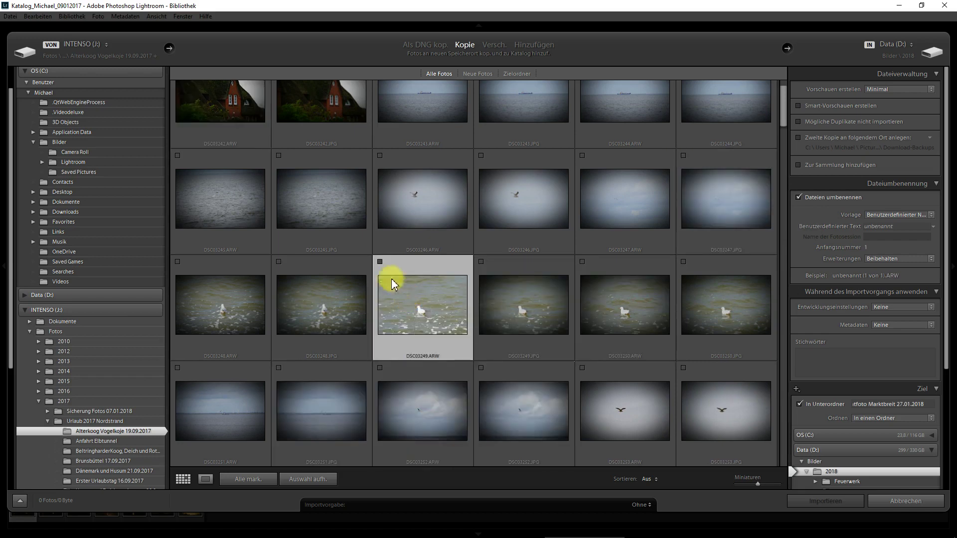
{"action": "left_click", "coordinate": [380, 261]}
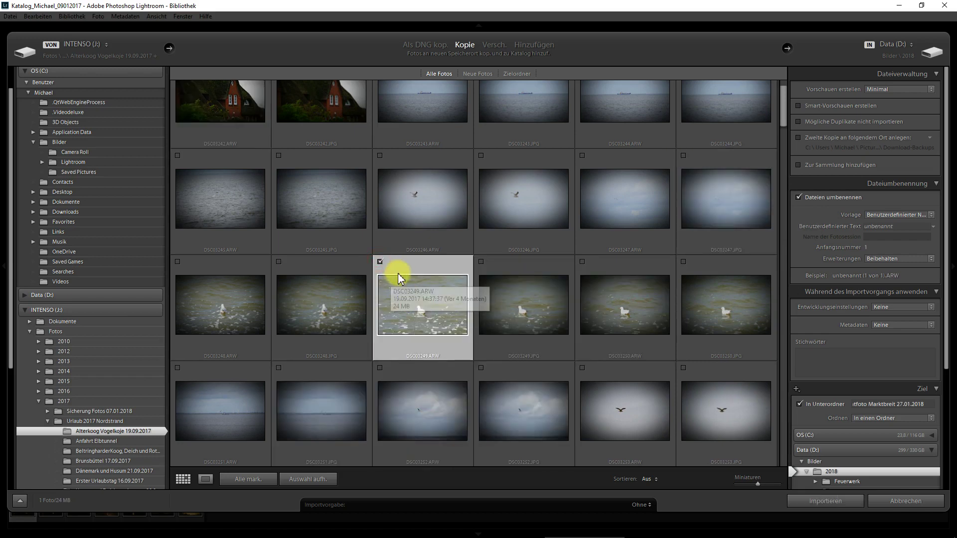
{"action": "left_click", "coordinate": [525, 324]}
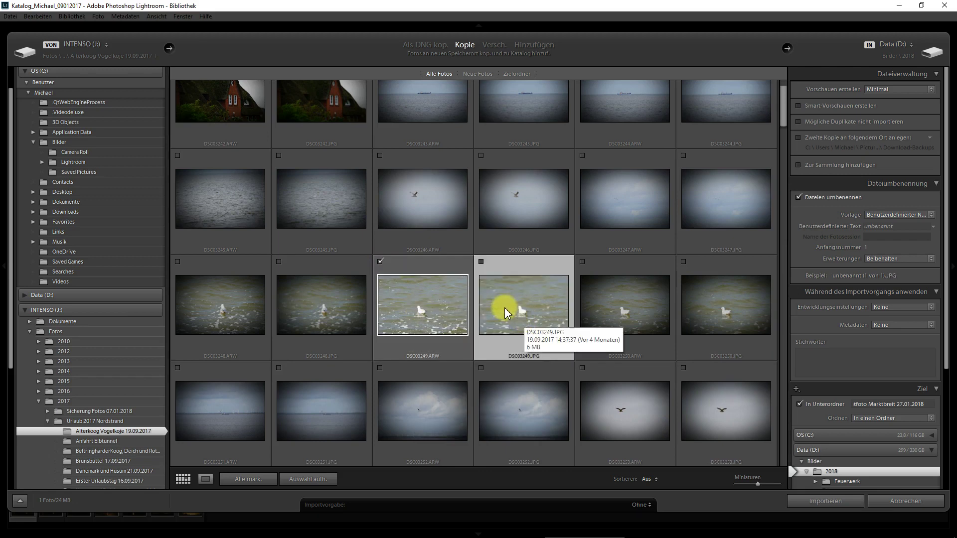
{"action": "left_click", "coordinate": [434, 306]}
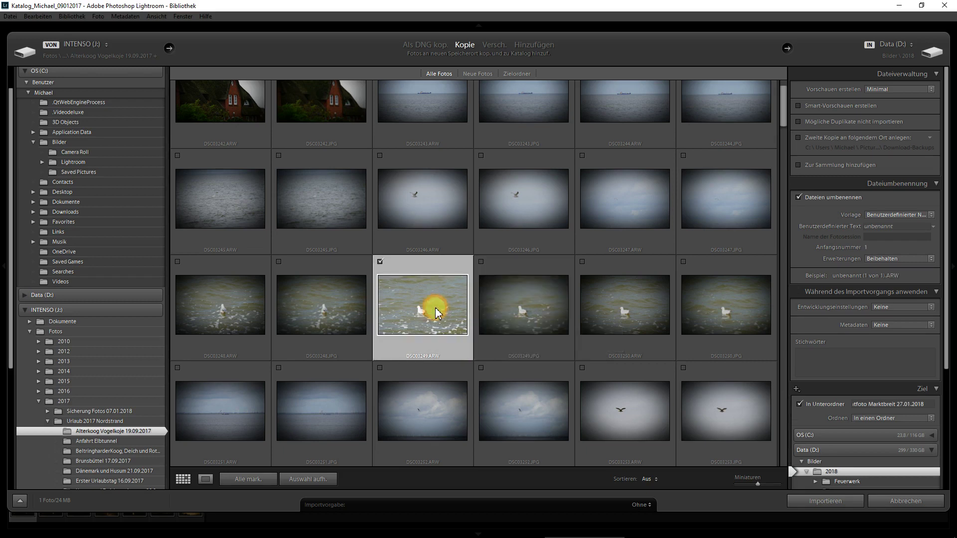
{"action": "left_click", "coordinate": [401, 209]}
{"action": "left_click", "coordinate": [521, 209]}
{"action": "left_click", "coordinate": [710, 214]}
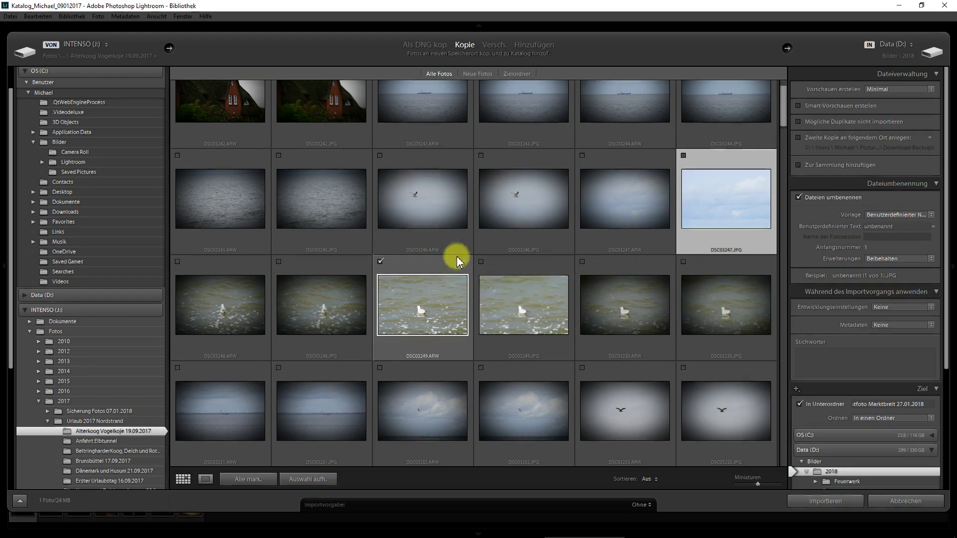
Step: Select DSC03245.JPG, both DSC03246 and DSC03249 versions, and DSC03250.ARW together
{"action": "key", "text": "Home"}
{"action": "left_click", "coordinate": [342, 220], "text": "ctrl"}
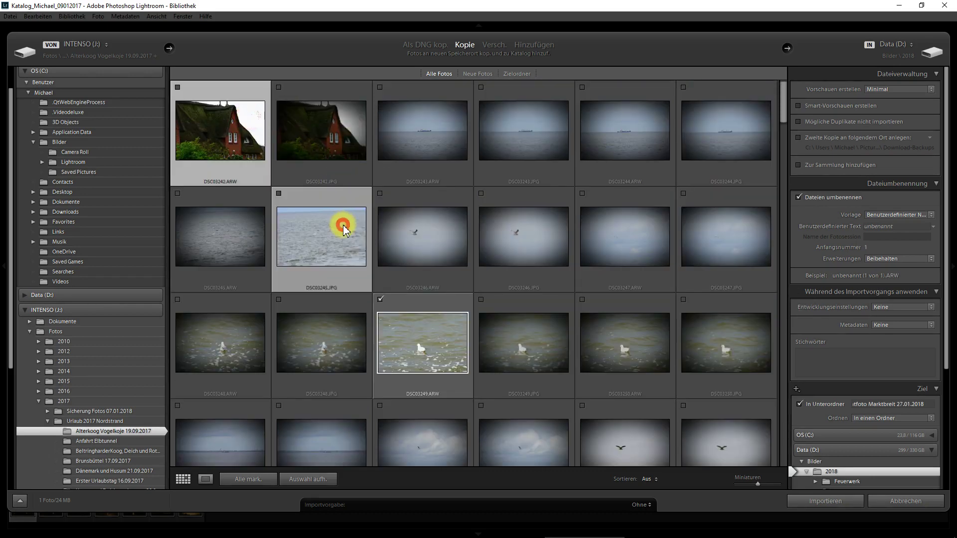
{"action": "left_click", "coordinate": [419, 246], "text": "ctrl"}
{"action": "left_click", "coordinate": [508, 245], "text": "ctrl"}
{"action": "left_click", "coordinate": [615, 336], "text": "ctrl"}
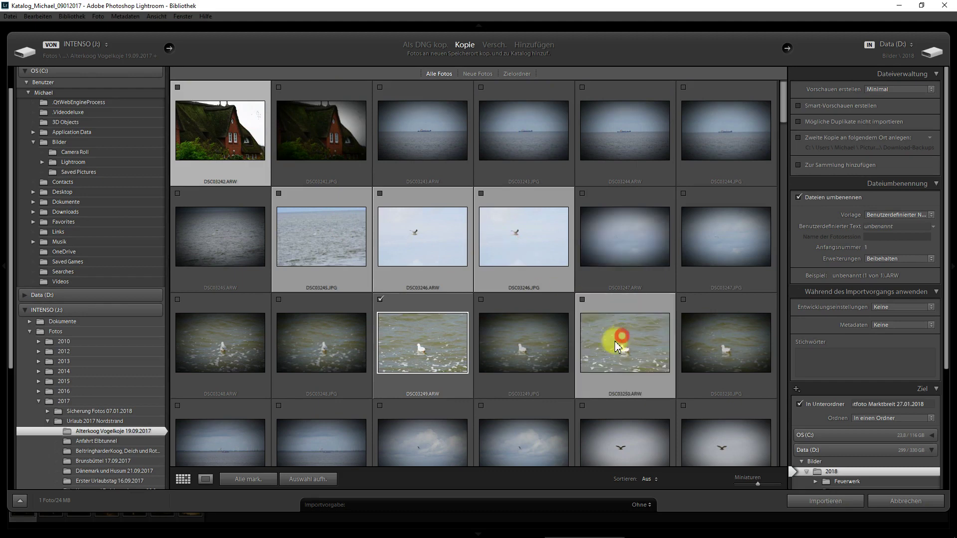
{"action": "left_click", "coordinate": [421, 335], "text": "ctrl"}
{"action": "left_click", "coordinate": [526, 351], "text": "ctrl"}
Step: Add a bird shot, DSC03250.JPG and DSC03247.JPG, check all ten, then single out DSC03242.JPG
{"action": "left_click", "coordinate": [609, 417], "text": "ctrl"}
{"action": "left_click", "coordinate": [722, 357], "text": "ctrl"}
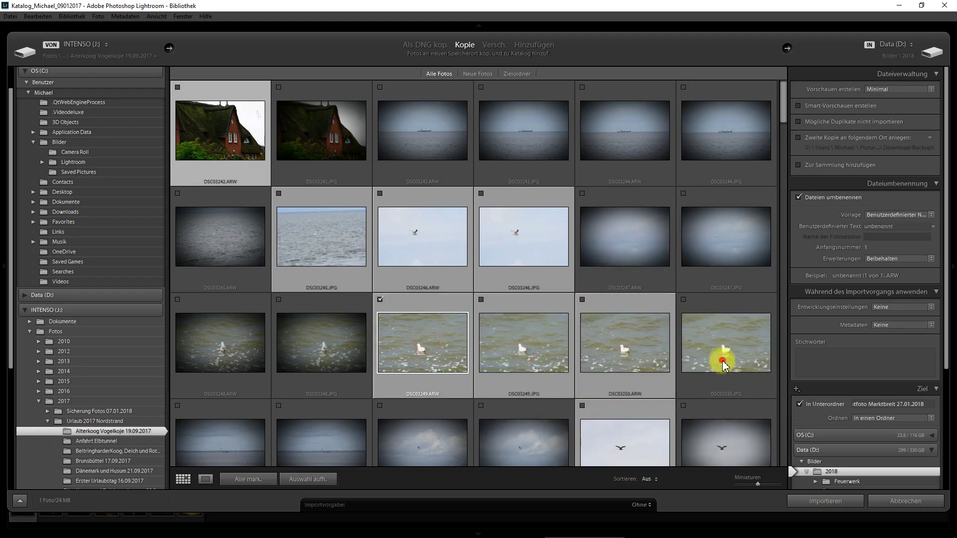
{"action": "left_click", "coordinate": [703, 235], "text": "ctrl"}
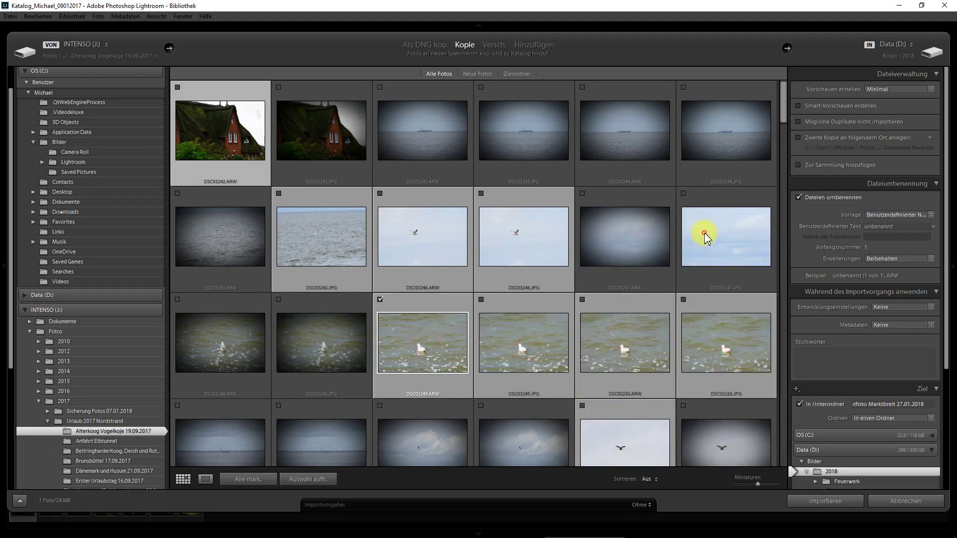
{"action": "left_click", "coordinate": [481, 193]}
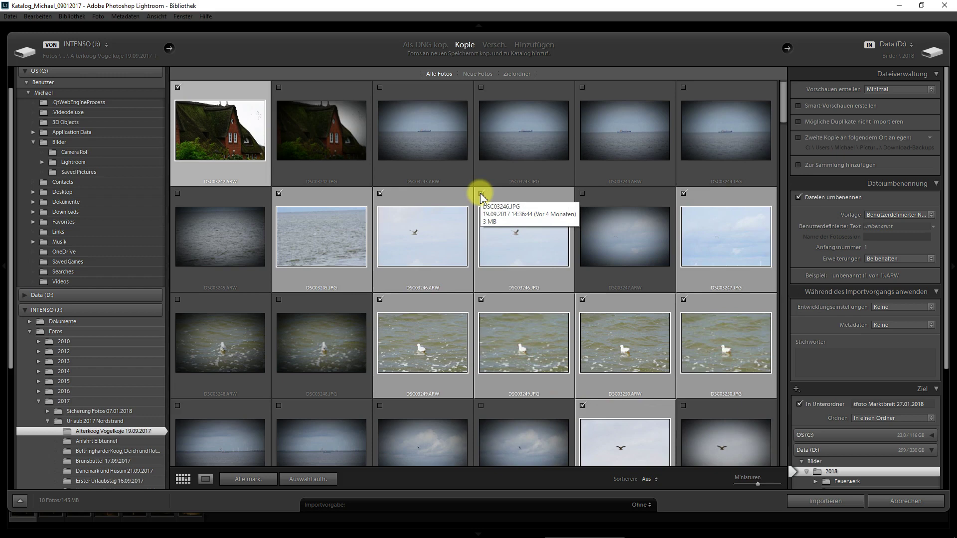
{"action": "left_click", "coordinate": [448, 163]}
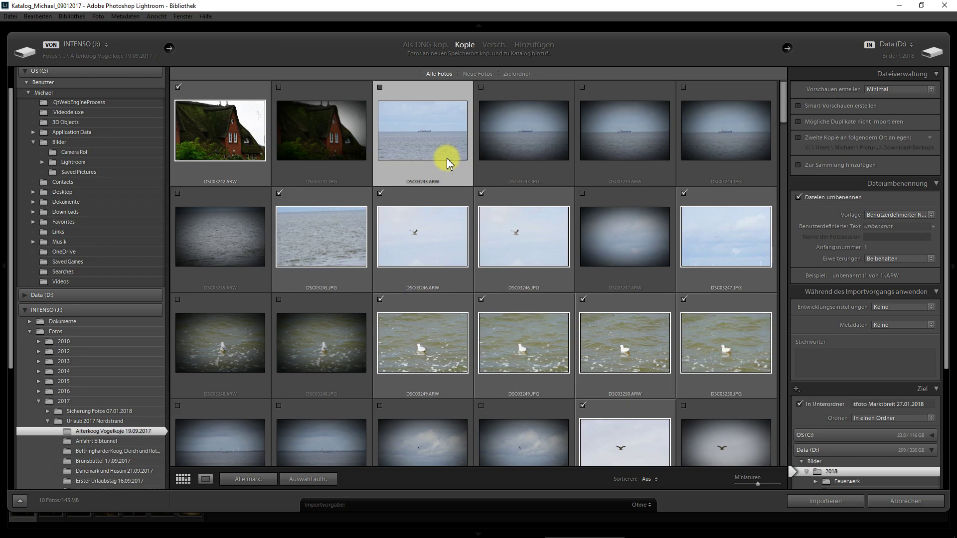
{"action": "left_click", "coordinate": [311, 152]}
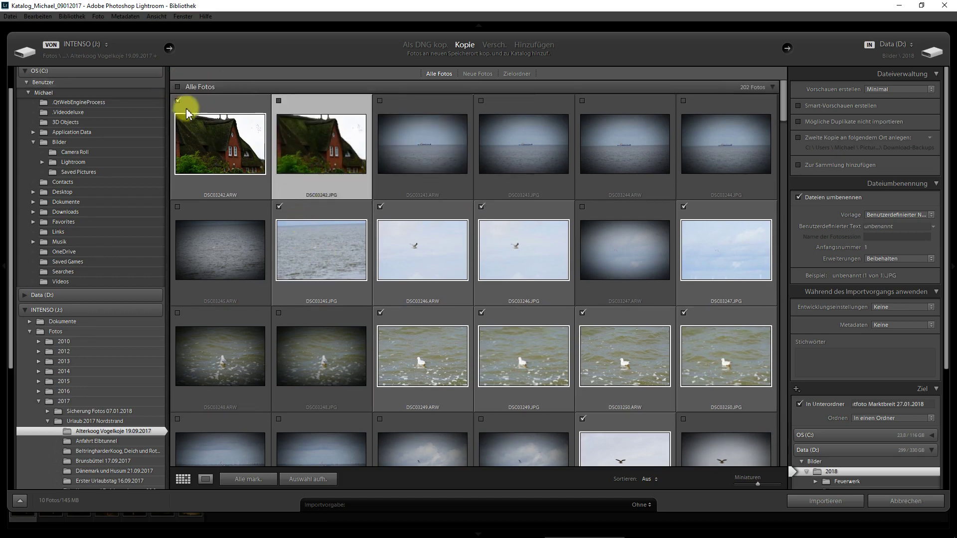
Step: Clear all marks and select the eighteen photos from DSC03242.ARW through DSC03250.JPG
{"action": "left_click", "coordinate": [178, 88]}
{"action": "left_click", "coordinate": [178, 88]}
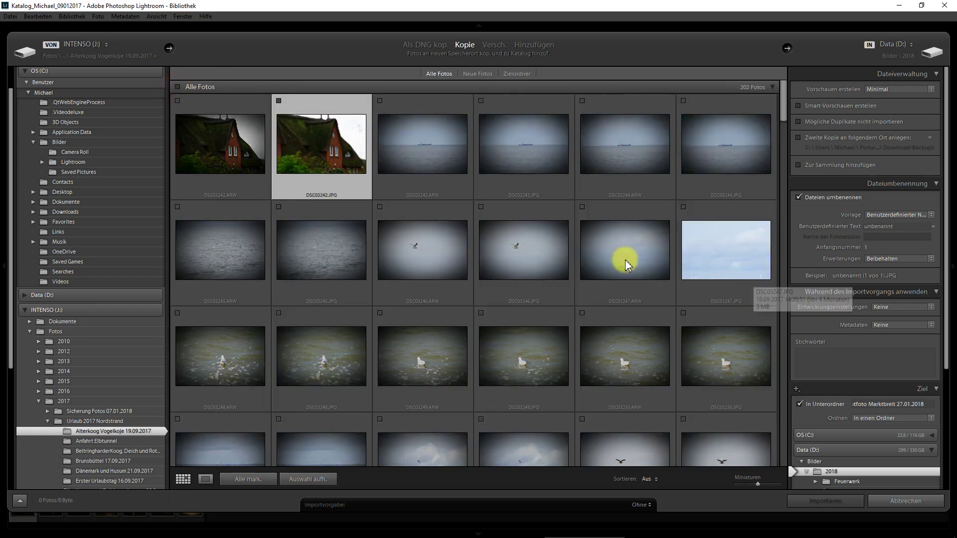
{"action": "left_click", "coordinate": [207, 151]}
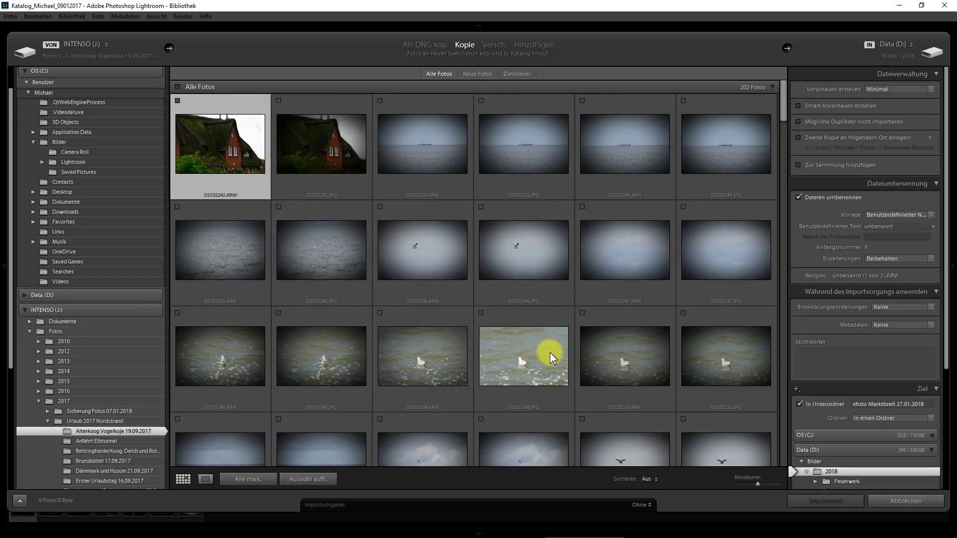
{"action": "left_click", "coordinate": [704, 345]}
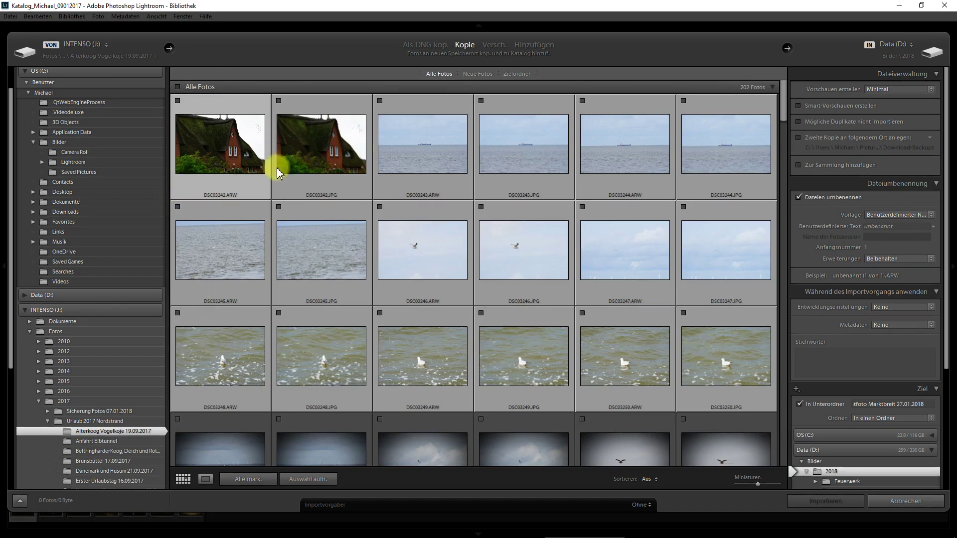
Step: Check the eighteen selected photos, DSC03242 through DSC03250, for import (269 MB)
{"action": "left_click", "coordinate": [682, 313]}
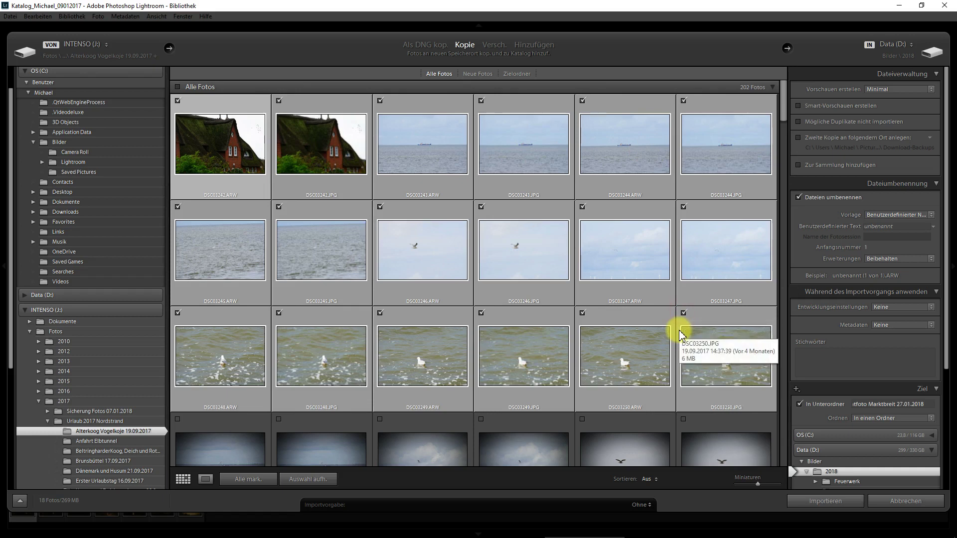
{"action": "left_click", "coordinate": [684, 314]}
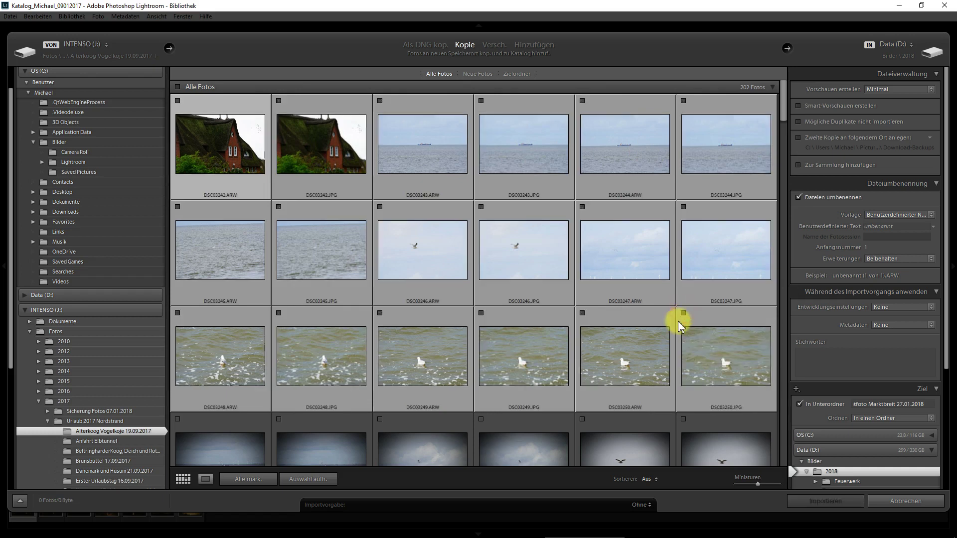
{"action": "left_click", "coordinate": [481, 313]}
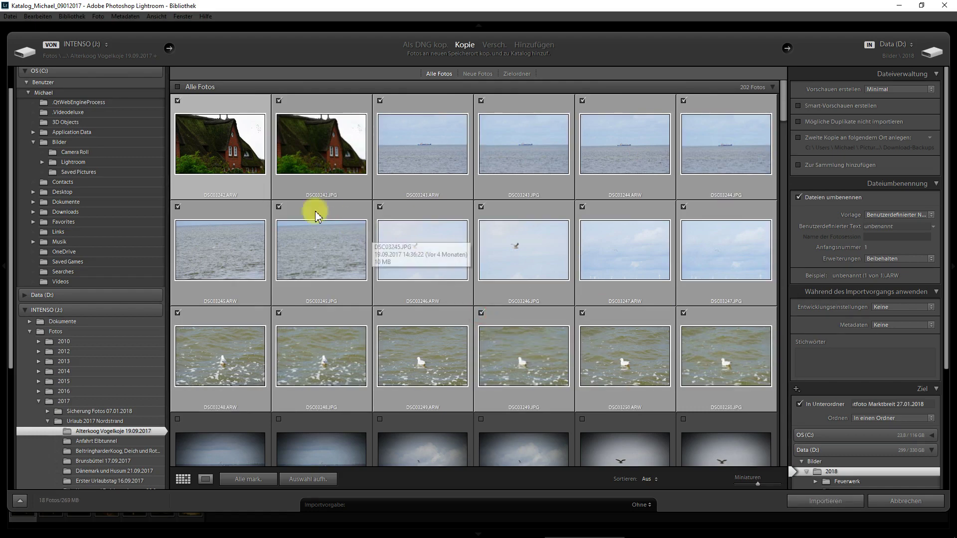
{"action": "scroll", "coordinate": [321, 289], "scroll_direction": "down", "scroll_amount": 3}
{"action": "scroll", "coordinate": [323, 292], "scroll_direction": "down", "scroll_amount": 2}
{"action": "mouse_move", "coordinate": [352, 288]}
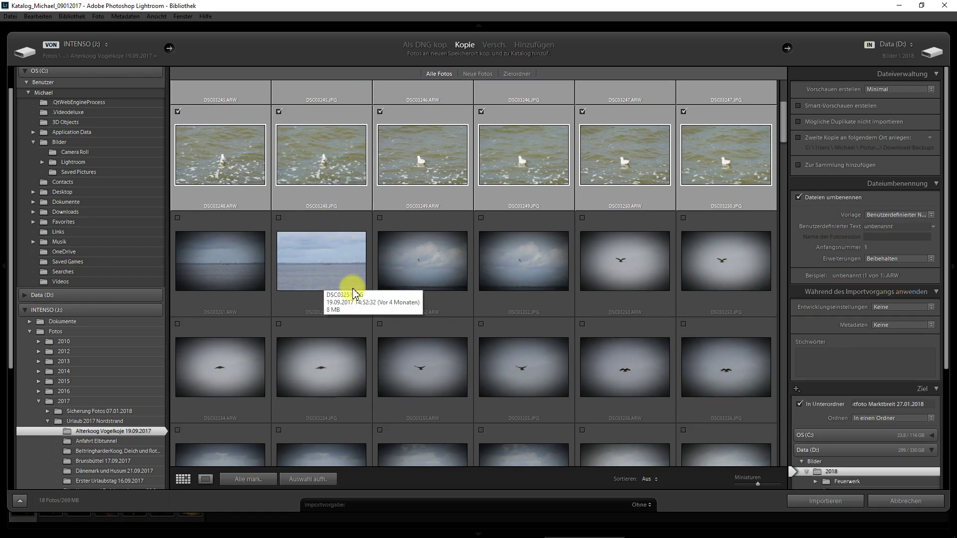
Step: Select and check DSC03251.JPG, DSC03254.JPG, DSC03255.JPG and DSC03256.ARW, reaching 22 photos (306 MB)
{"action": "left_click", "coordinate": [332, 274]}
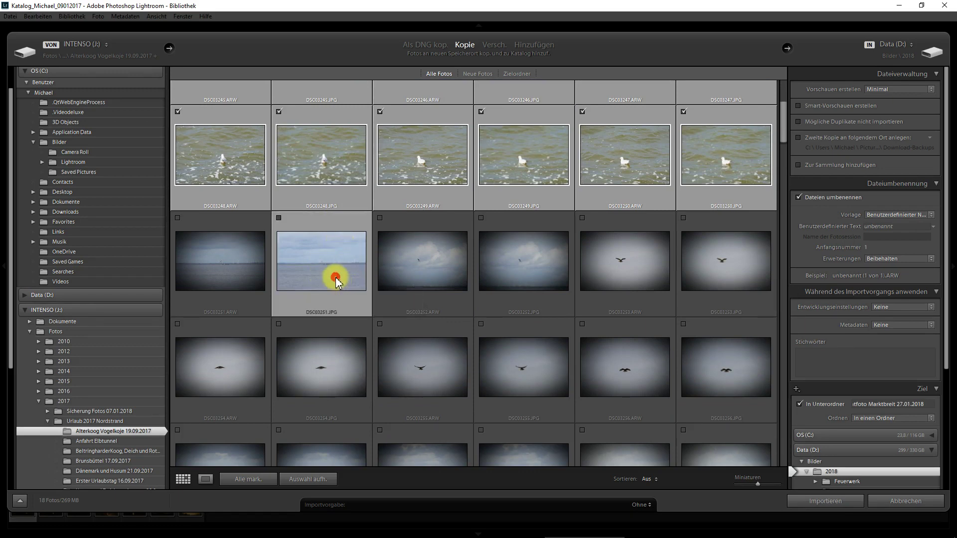
{"action": "left_click", "coordinate": [511, 359], "text": "ctrl"}
{"action": "left_click", "coordinate": [631, 383], "text": "ctrl"}
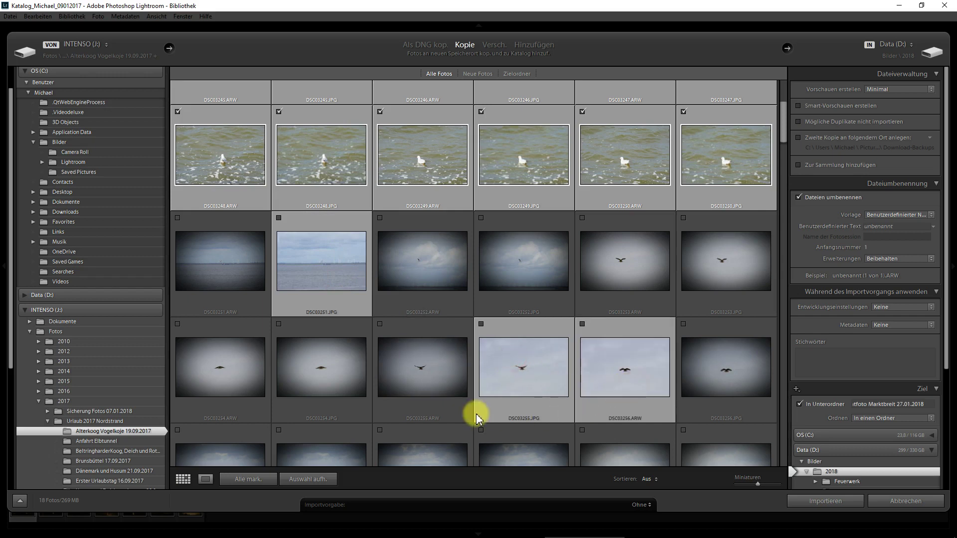
{"action": "left_click", "coordinate": [342, 381], "text": "ctrl"}
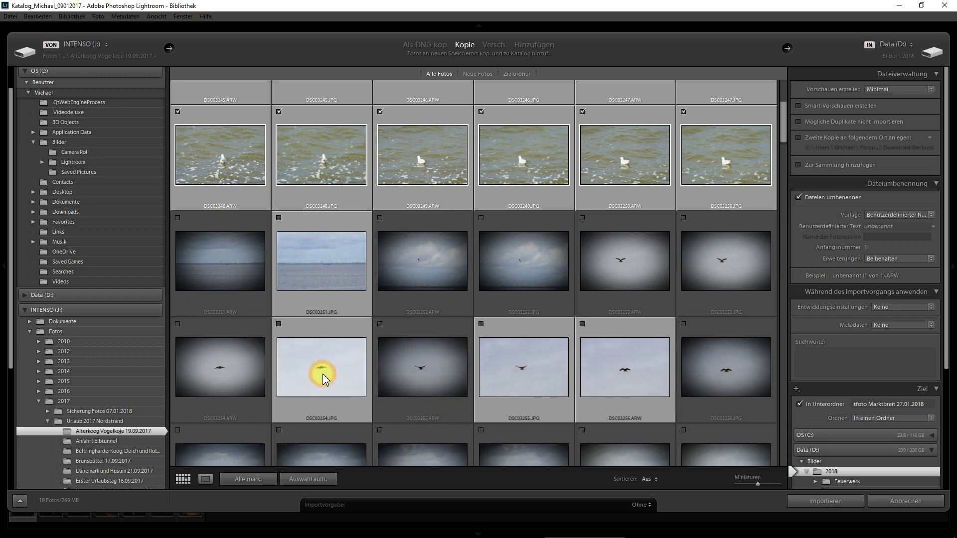
{"action": "left_click", "coordinate": [279, 324]}
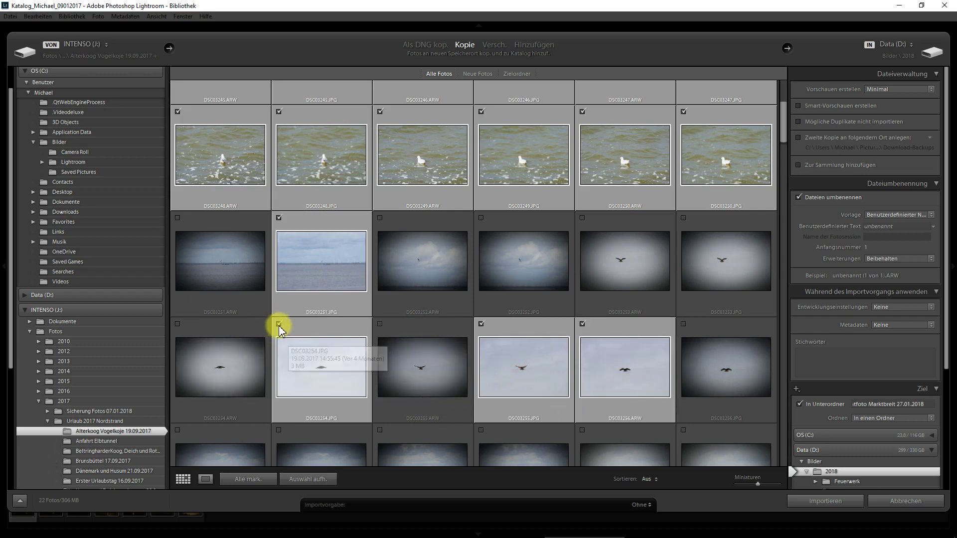
{"action": "left_click", "coordinate": [280, 324]}
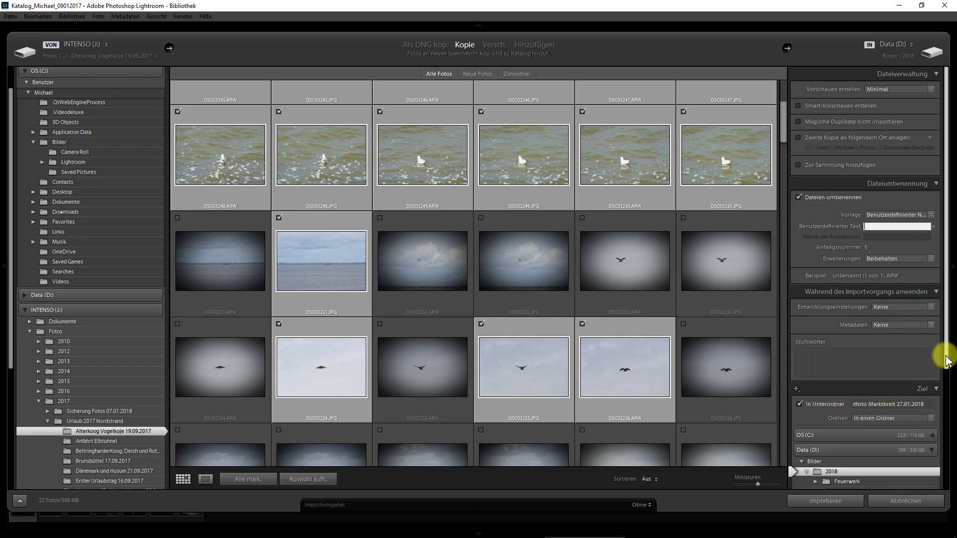
Step: Scroll back to the top and clear every import mark, including the 22 selected photos
{"action": "left_click_drag", "start_coordinate": [944, 356], "coordinate": [952, 415]}
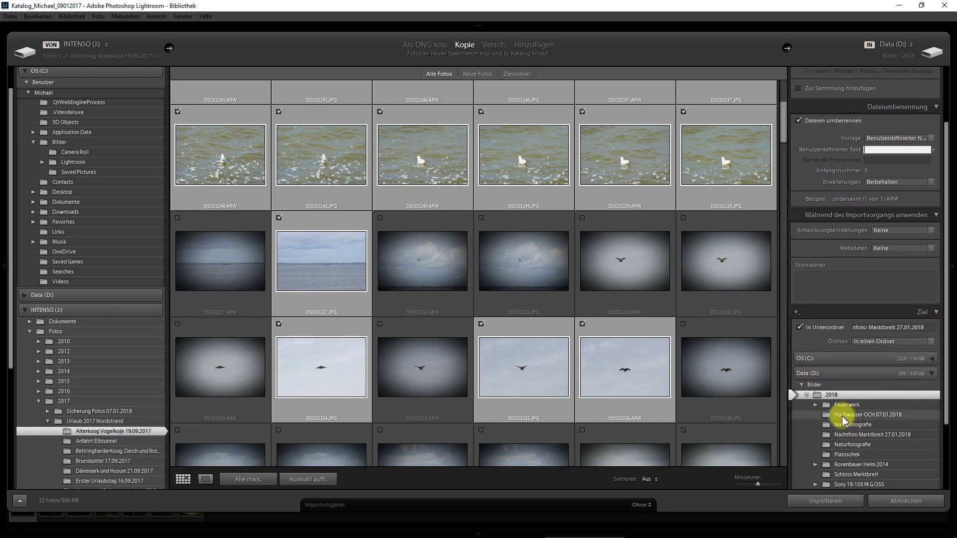
{"action": "scroll", "coordinate": [615, 377], "scroll_direction": "up", "scroll_amount": 2}
{"action": "scroll", "coordinate": [615, 374], "scroll_direction": "up", "scroll_amount": 4}
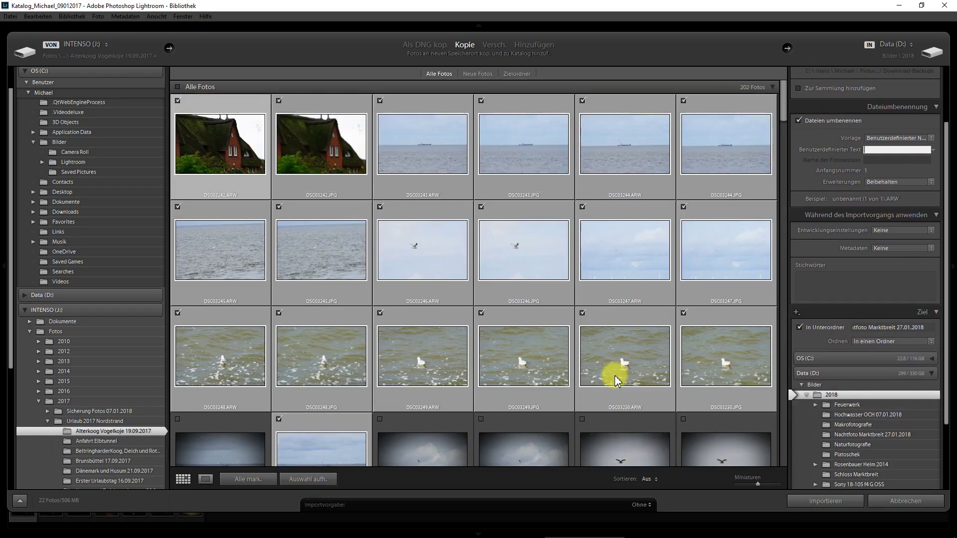
{"action": "left_click", "coordinate": [177, 87]}
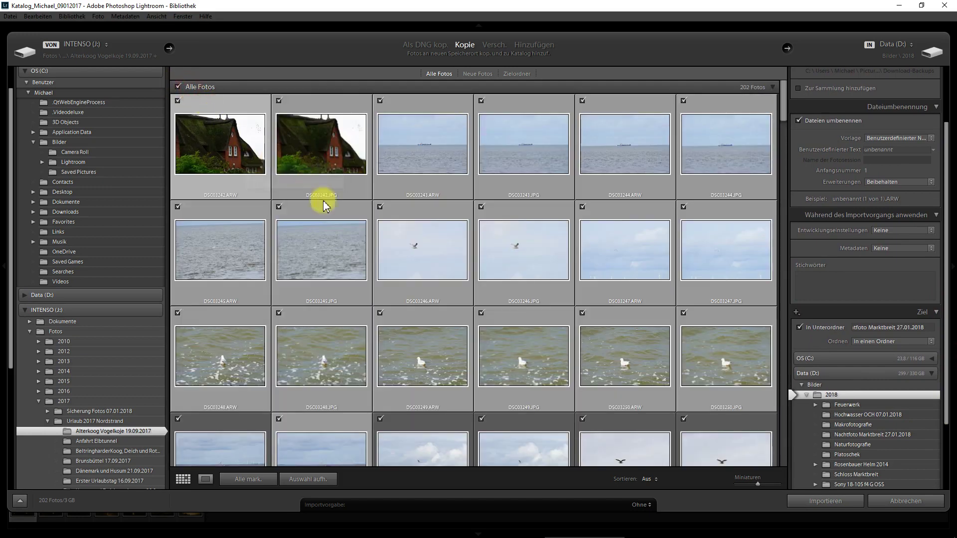
{"action": "left_click", "coordinate": [178, 87]}
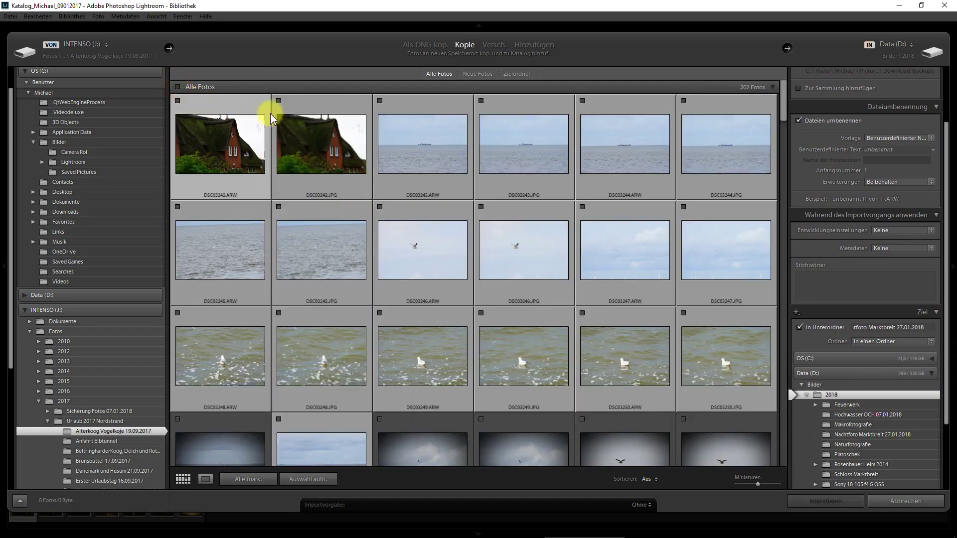
{"action": "left_click", "coordinate": [278, 102]}
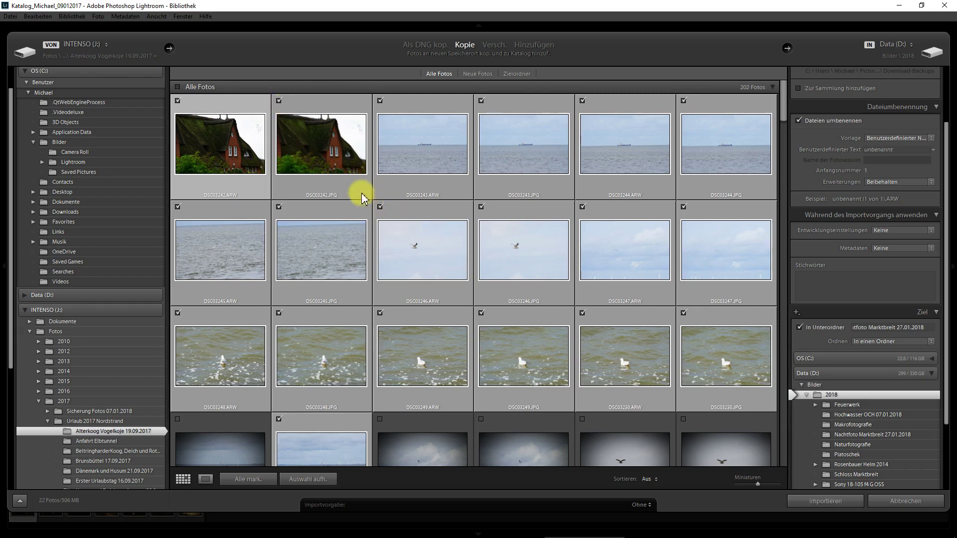
{"action": "left_click", "coordinate": [279, 101]}
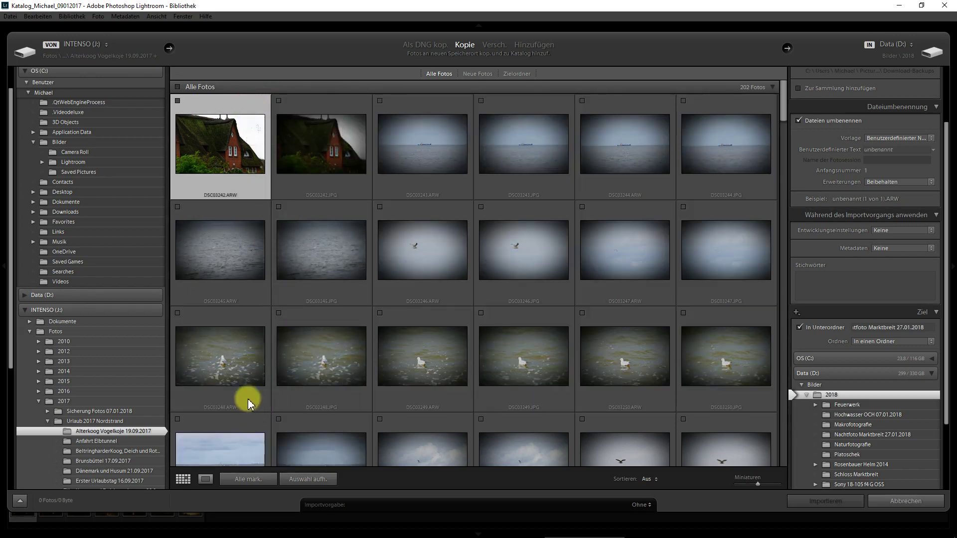
Step: Check DSC03245.ARW as the only photo for import (1 photo, 24 MB)
{"action": "left_click", "coordinate": [236, 349]}
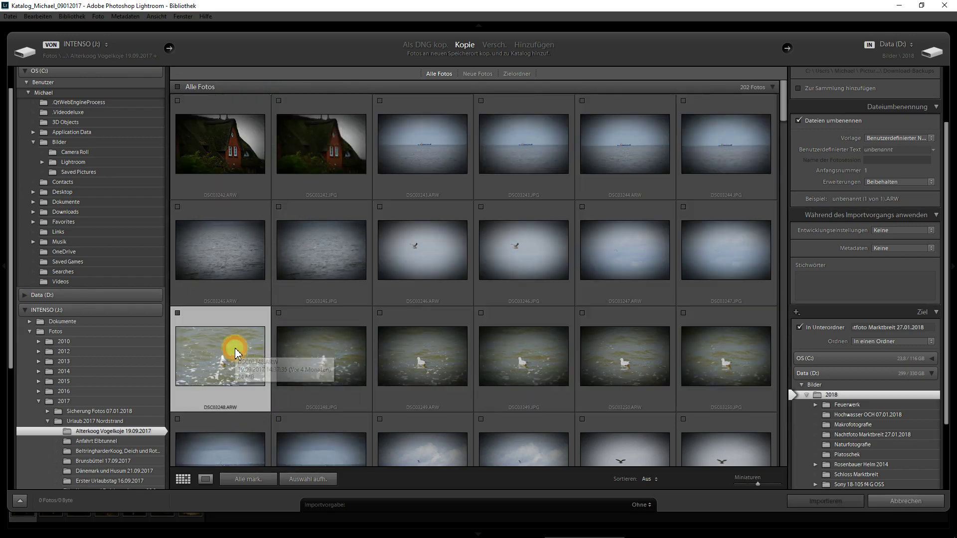
{"action": "left_click", "coordinate": [212, 260]}
{"action": "left_click", "coordinate": [178, 207]}
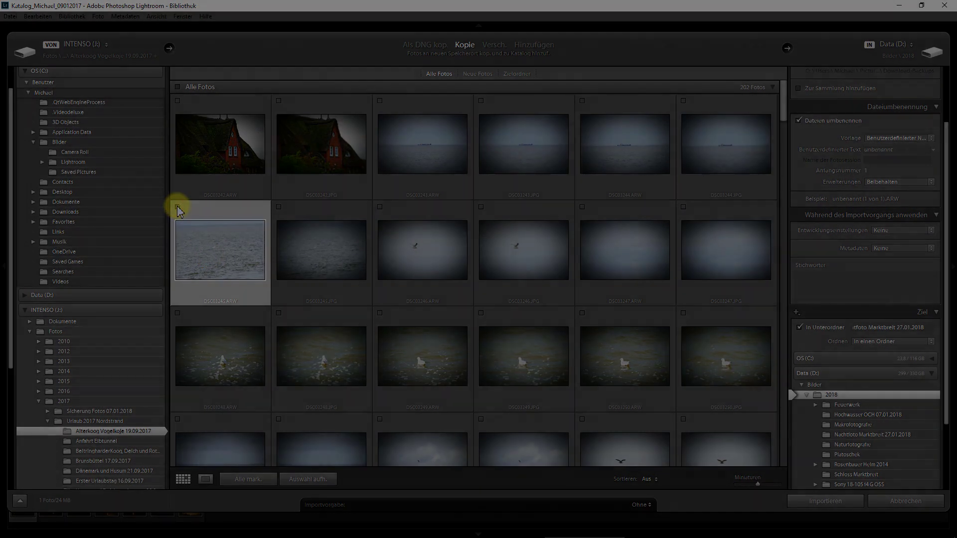